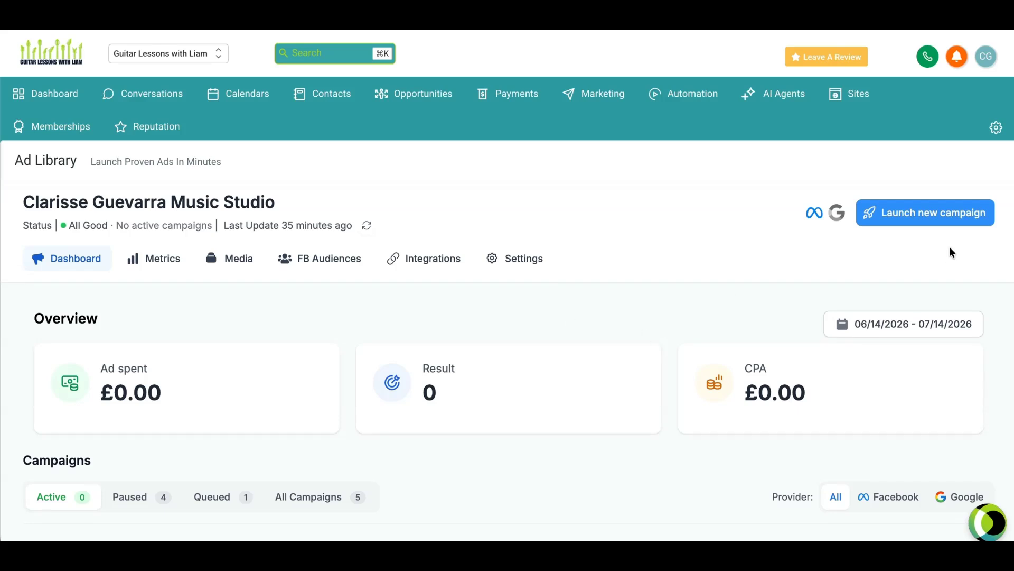
# Step: Start a new Facebook & Instagram campaign and open the Guitar for Adult Students templates under Guitar and Variants
pyautogui.click(923, 221)
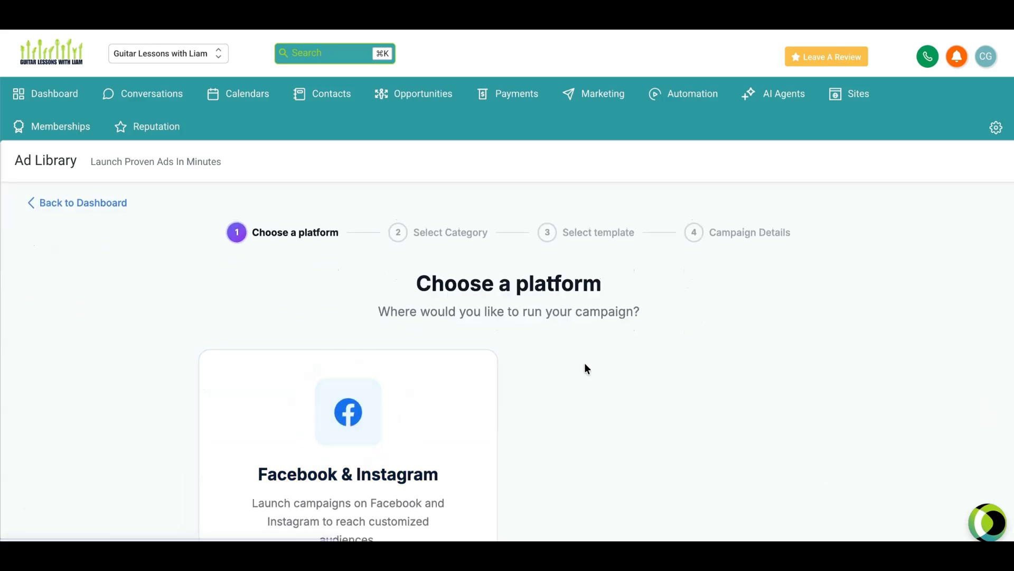
pyautogui.scroll(-5, 526, 309)
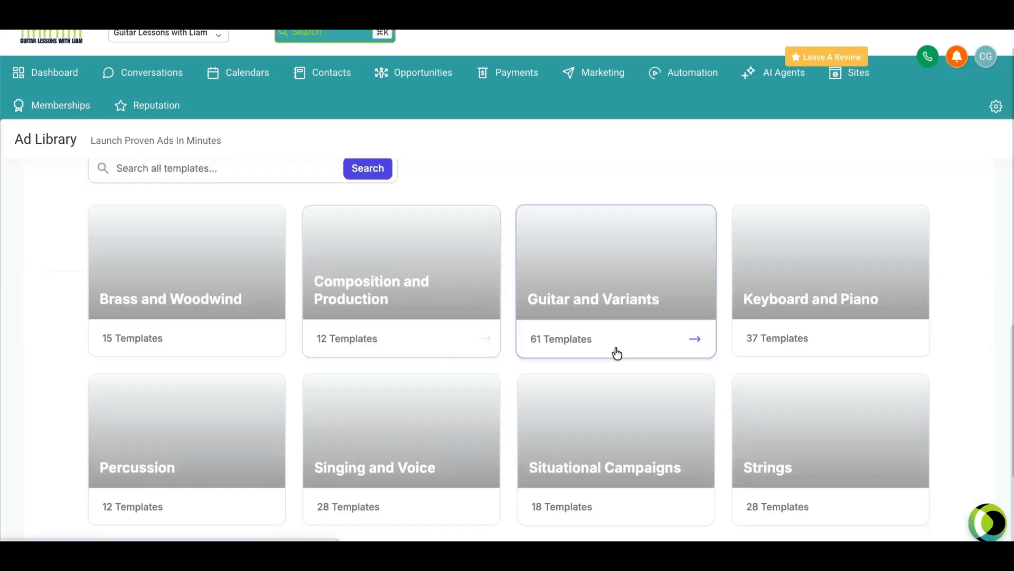
pyautogui.click(657, 354)
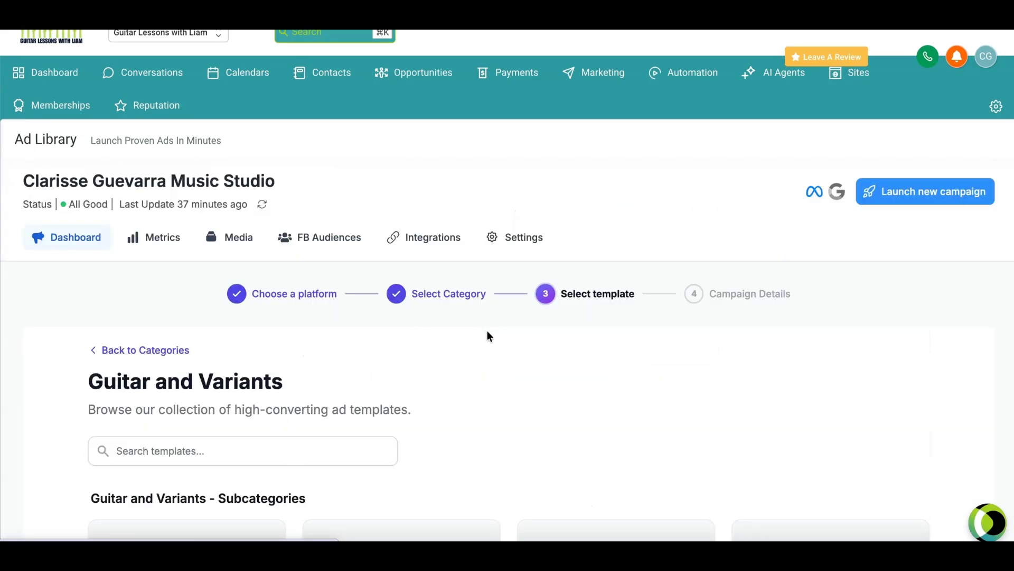
pyautogui.scroll(-5, 320, 434)
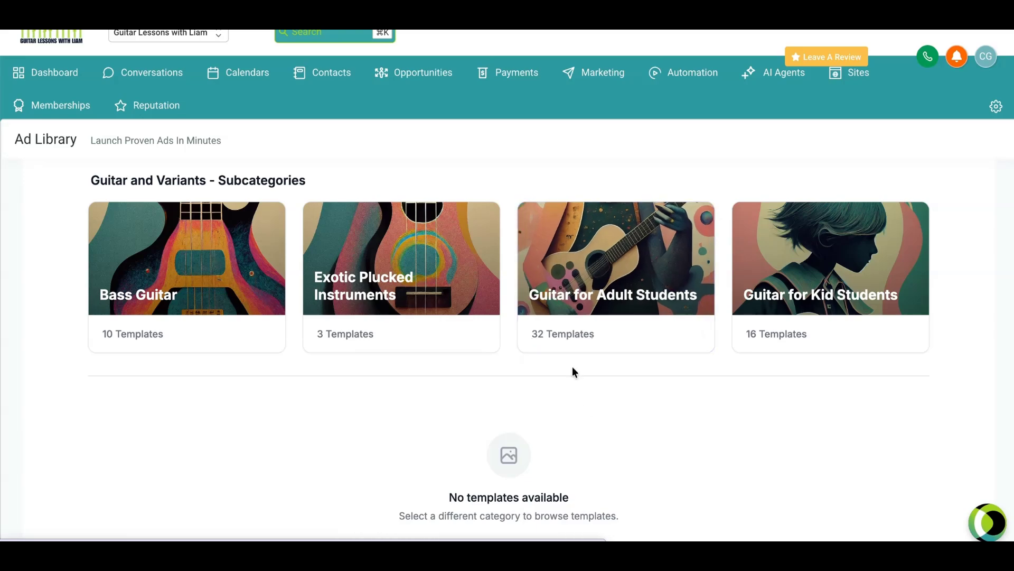
pyautogui.click(635, 348)
# Step: Select the first Meta lead-gen template for adult acoustic guitar students
pyautogui.scroll(-5, 543, 331)
pyautogui.scroll(-5, 544, 333)
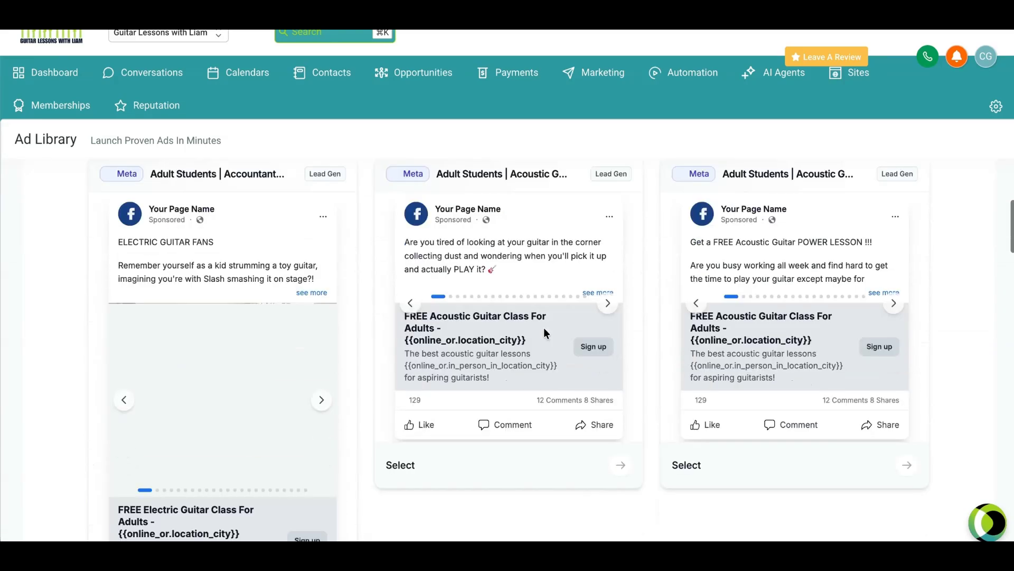
pyautogui.scroll(2, 544, 333)
pyautogui.click(615, 395)
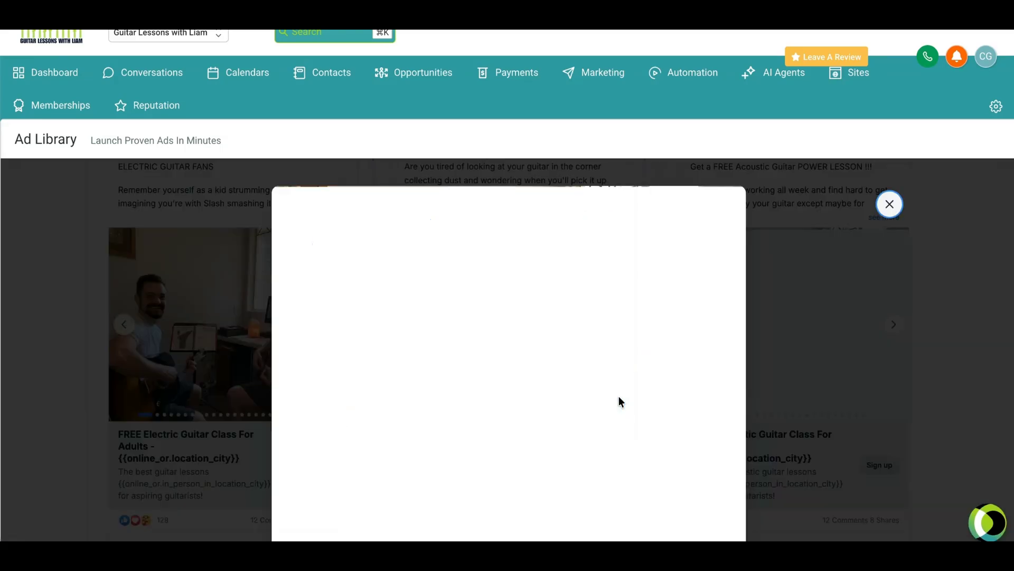
pyautogui.click(888, 204)
pyautogui.scroll(-3, 615, 480)
pyautogui.click(619, 483)
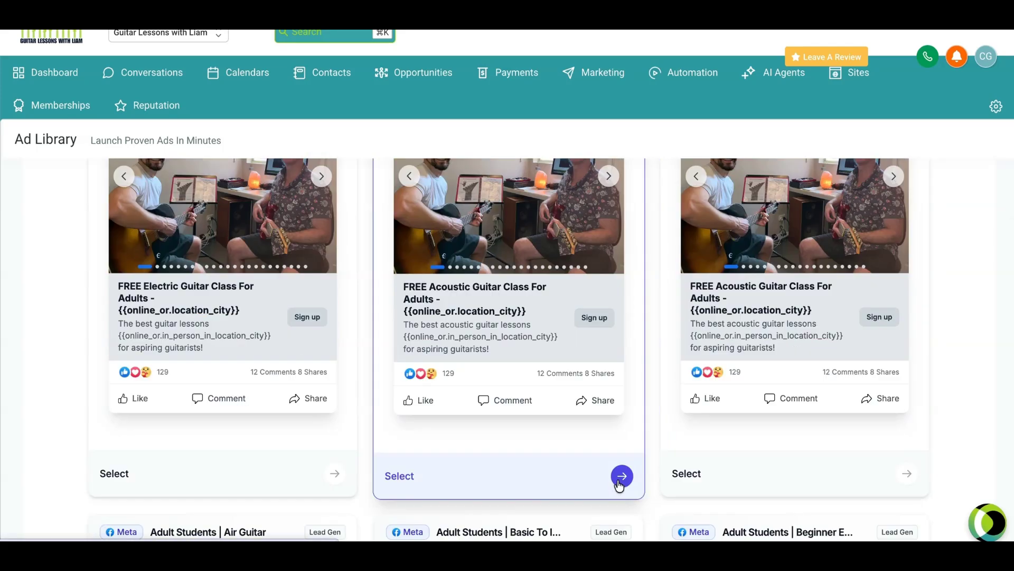
# Step: Continue with Facebook Lead Forms as the ad type and review the campaign settings
pyautogui.scroll(-2, 459, 277)
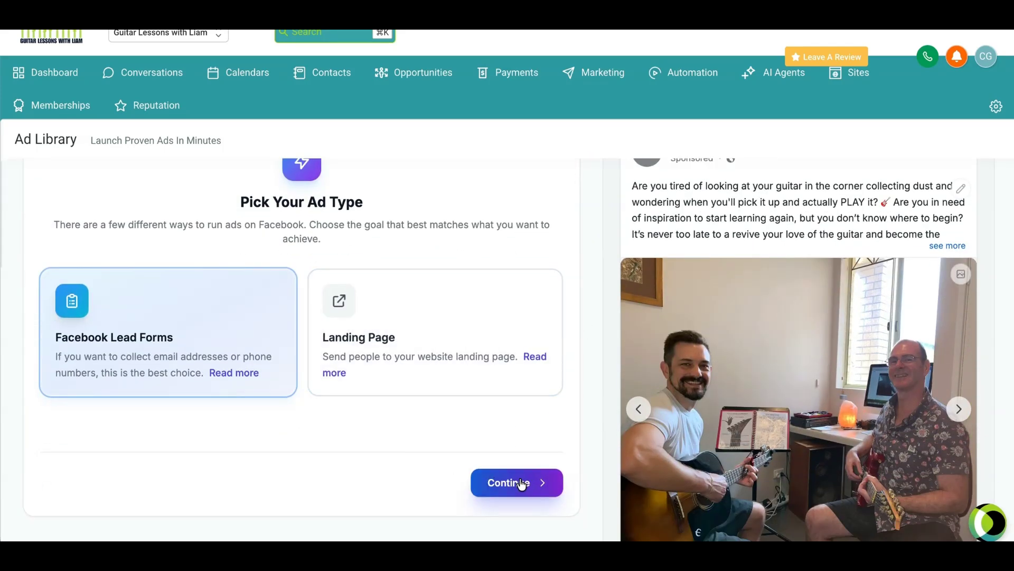
pyautogui.click(489, 487)
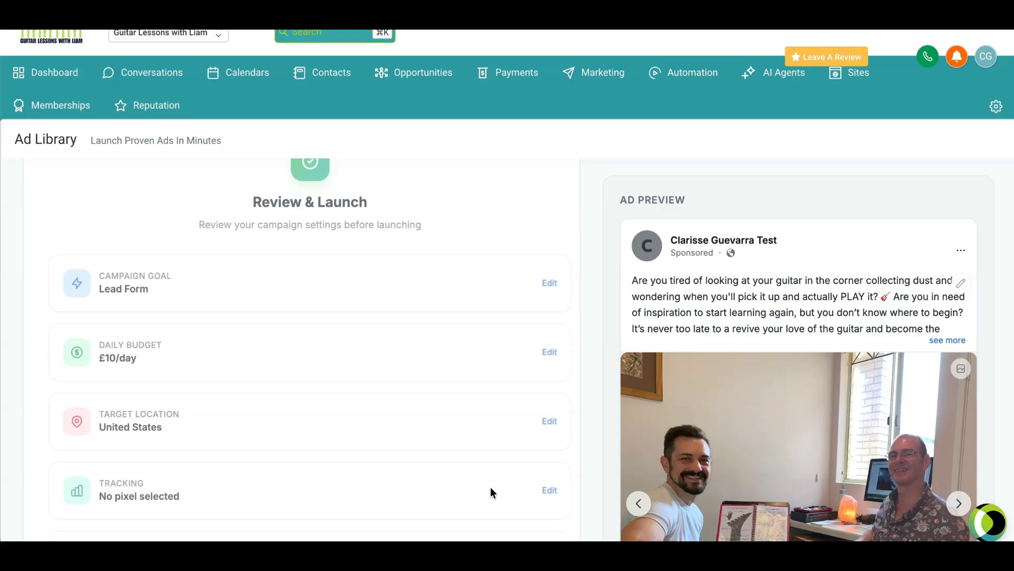
pyautogui.scroll(-4, 426, 338)
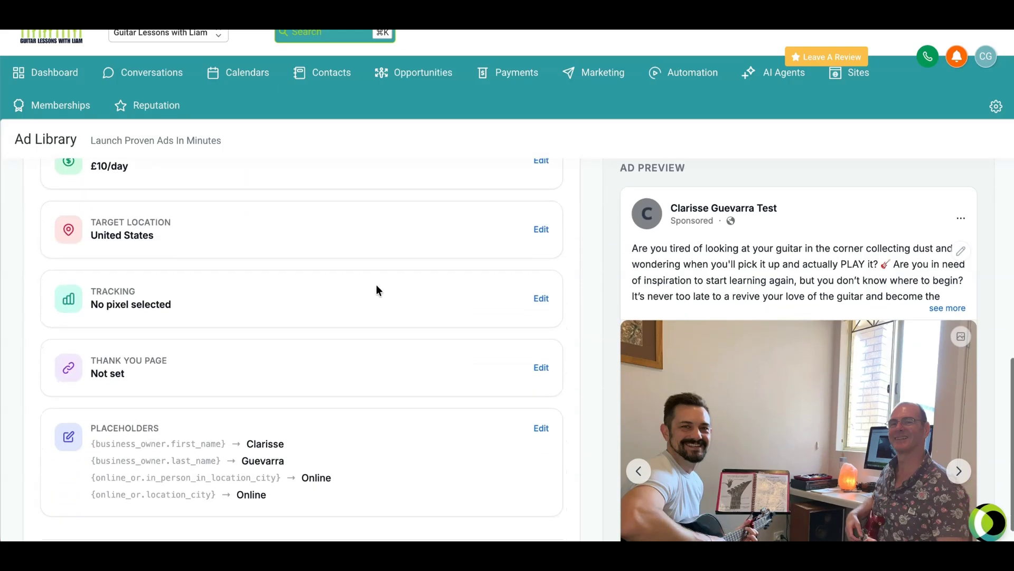
pyautogui.scroll(-1, 468, 292)
pyautogui.scroll(1, 299, 305)
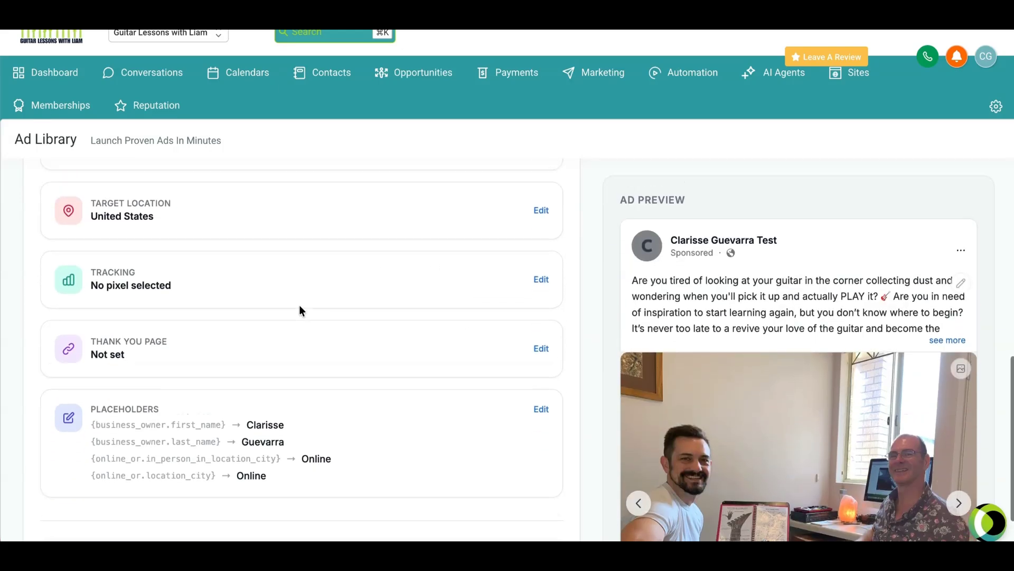
# Step: Set the campaign's thank you page URL to the copied link.musicteacherpros.com booking widget link and save it
pyautogui.scroll(-1, 307, 311)
pyautogui.scroll(-5, 543, 316)
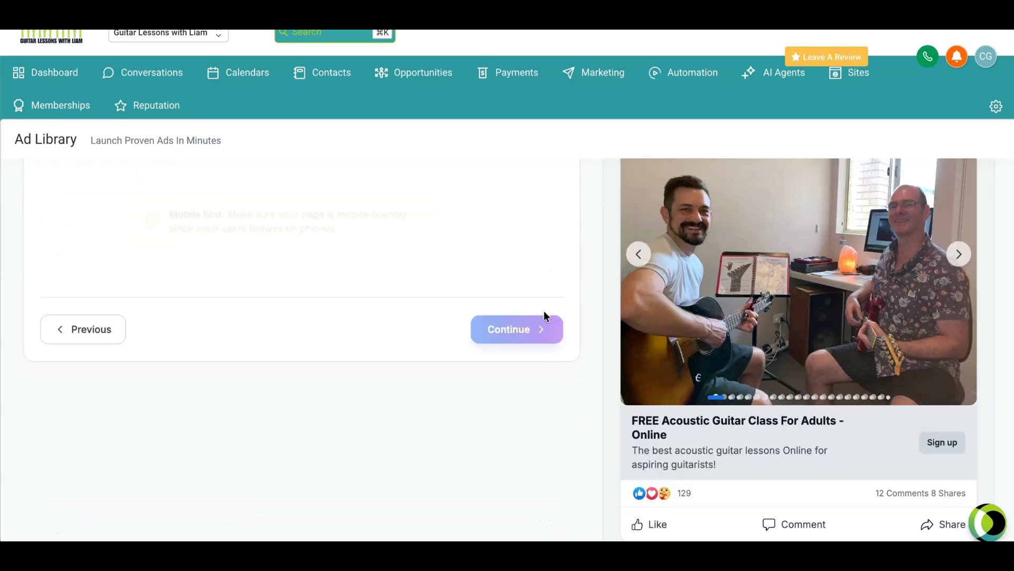
pyautogui.scroll(10, 432, 347)
pyautogui.scroll(-1, 408, 413)
pyautogui.scroll(1, 408, 413)
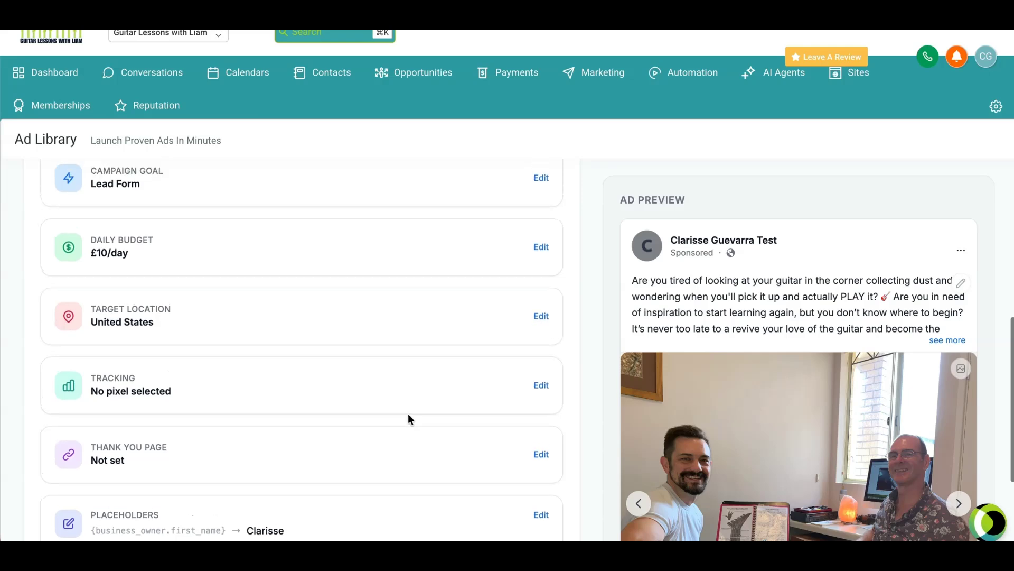
pyautogui.click(537, 453)
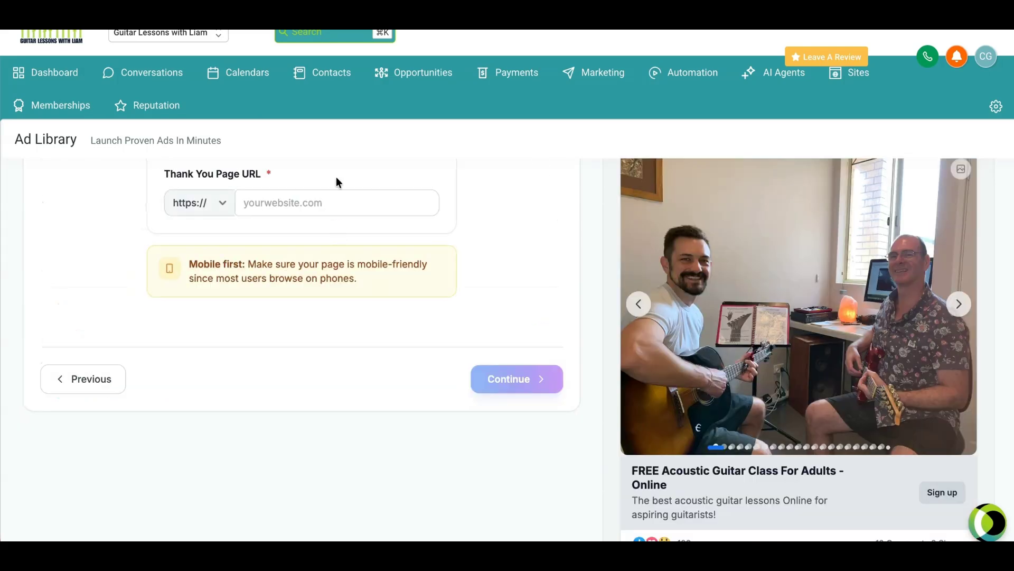
pyautogui.click(336, 203)
pyautogui.hotkey('ctrl', 'v')
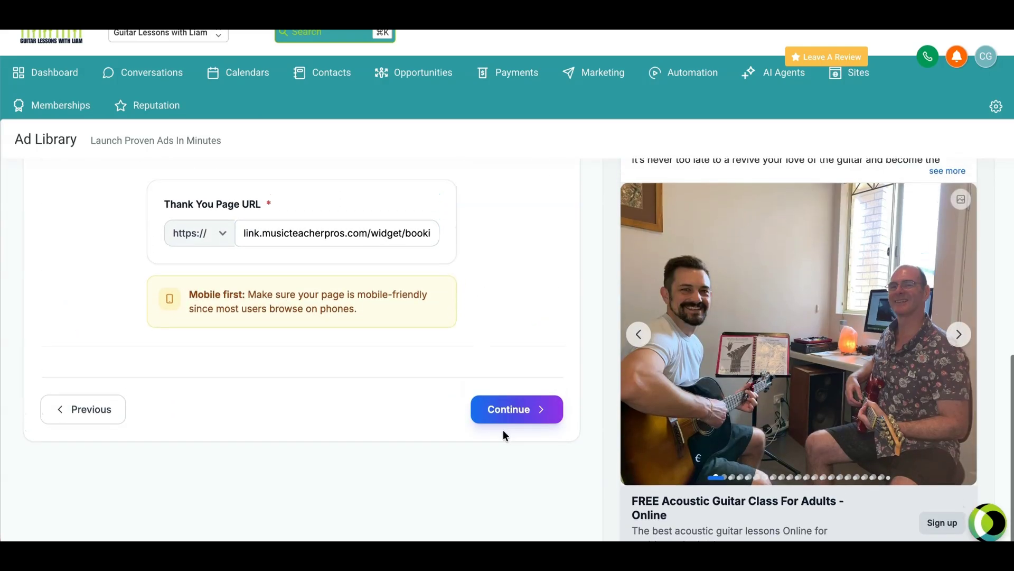
pyautogui.click(502, 412)
# Step: Choose Custom Lead Form as the lead form type in the campaign's advanced settings
pyautogui.scroll(-1, 361, 389)
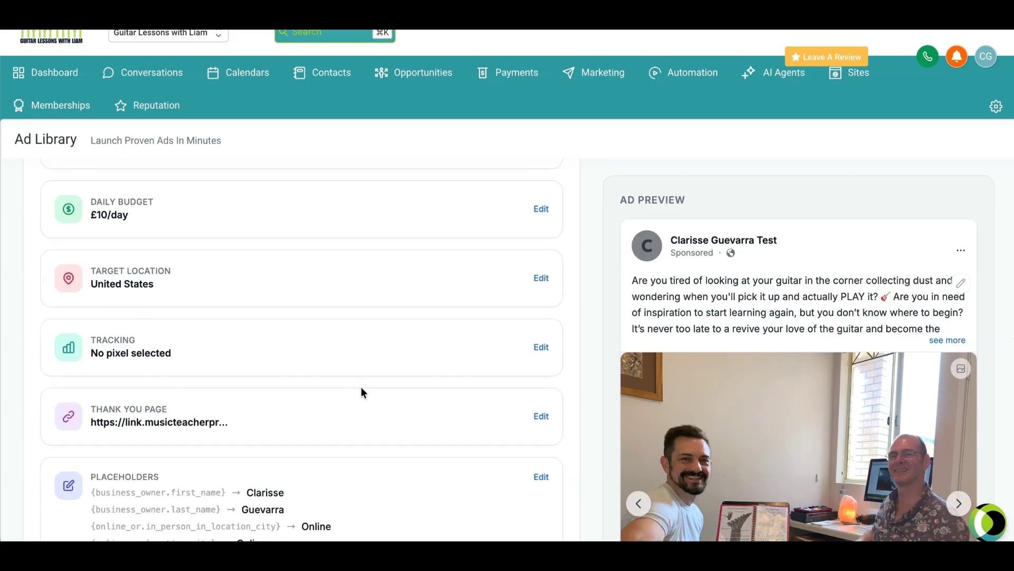
pyautogui.scroll(-3, 362, 392)
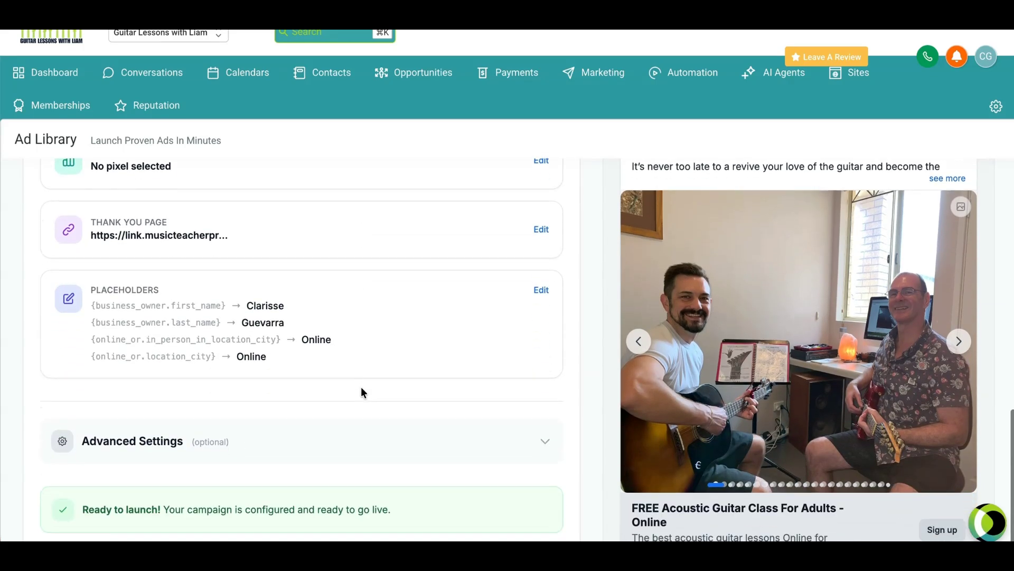
pyautogui.click(544, 436)
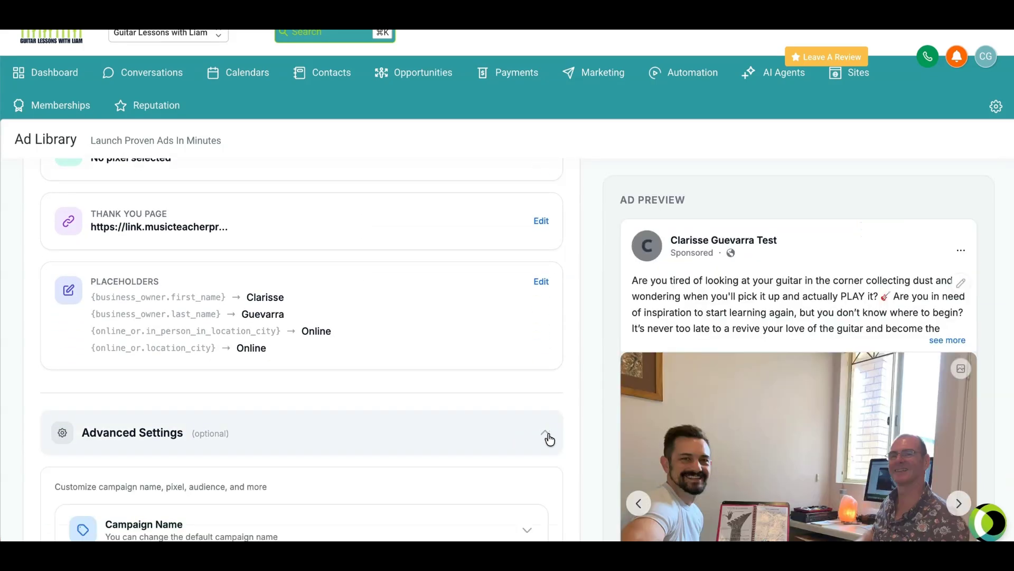
pyautogui.scroll(-2, 403, 384)
pyautogui.scroll(-3, 403, 389)
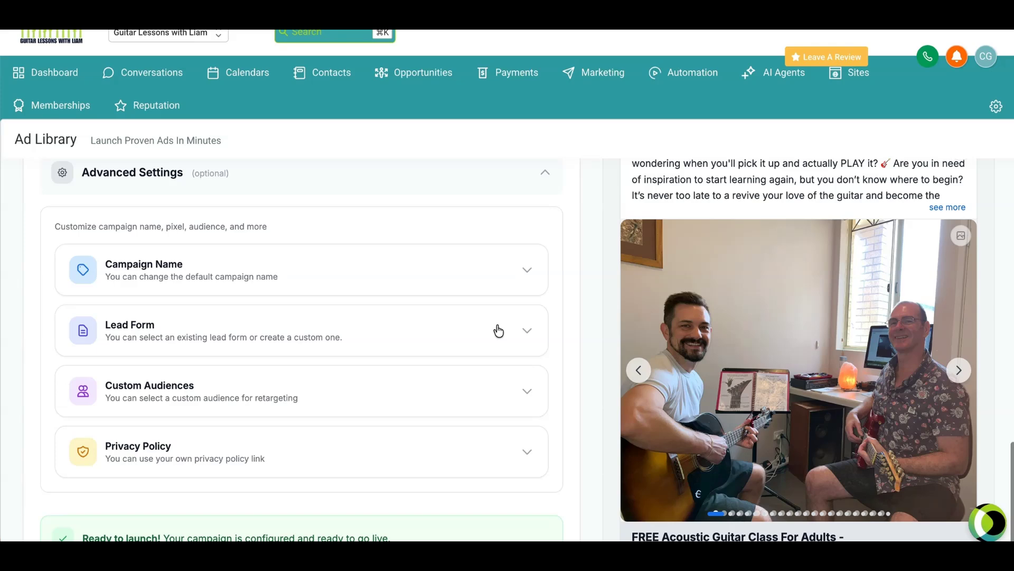
pyautogui.click(531, 335)
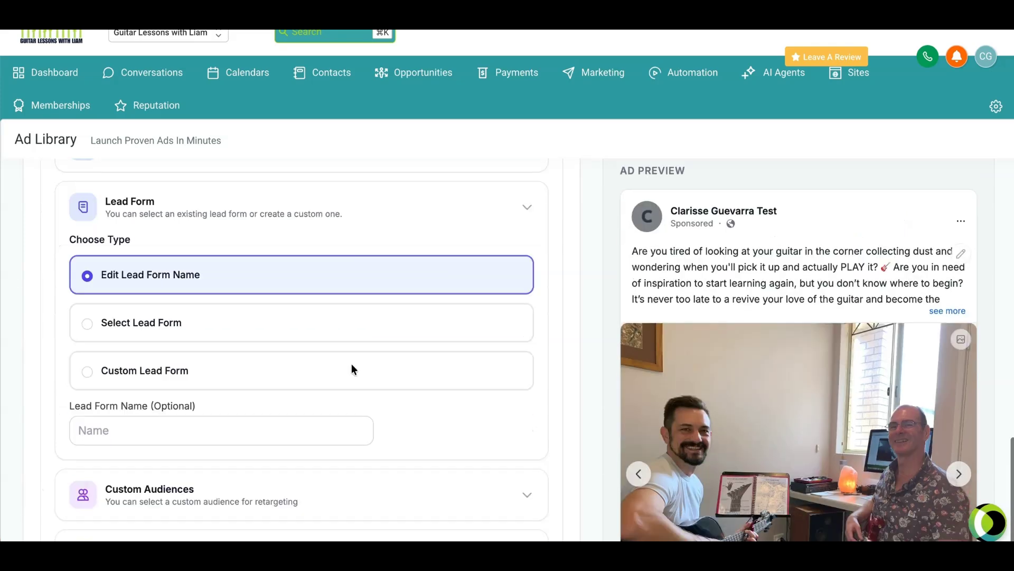
pyautogui.click(111, 369)
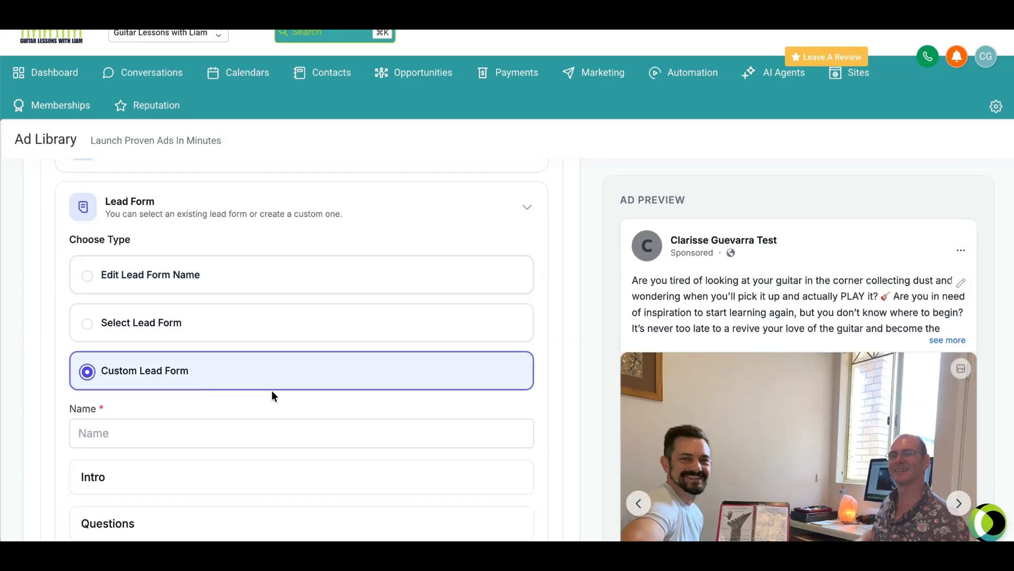
# Step: Name the custom lead form Guitar Qualifying Questions
pyautogui.click(240, 432)
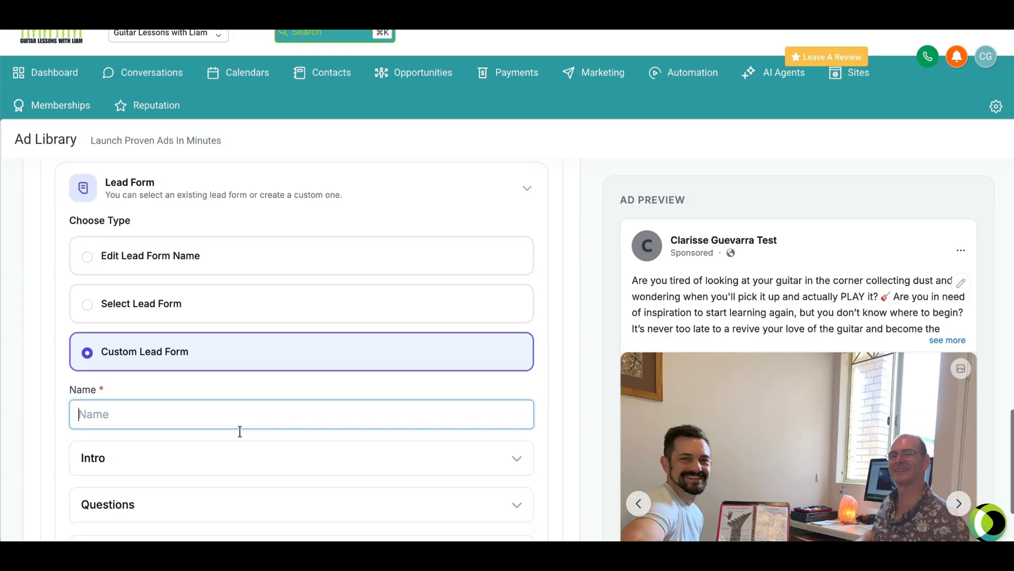
pyautogui.write('Guitar ')
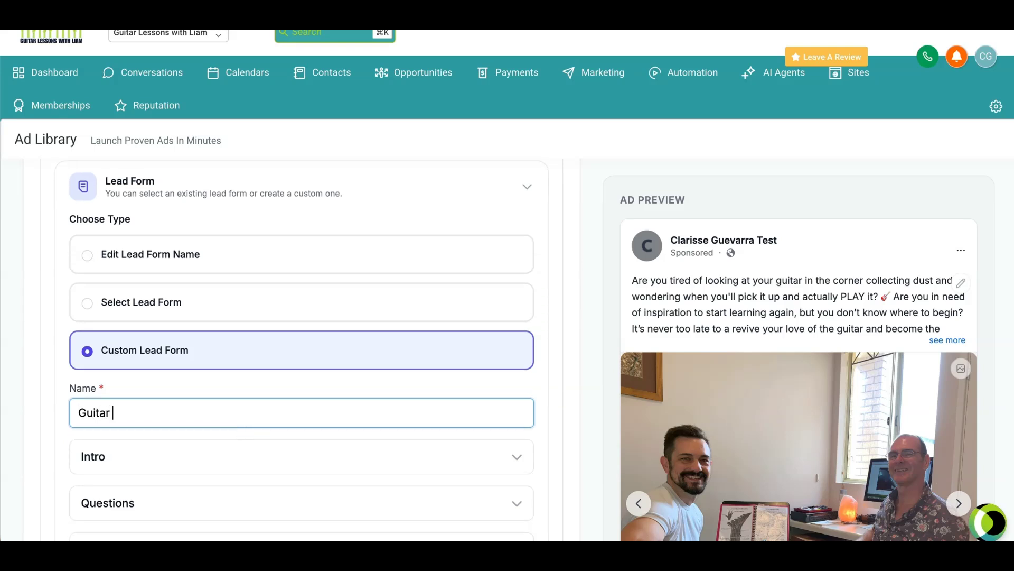
pyautogui.write('Cusdtom')
pyautogui.press('BackSpace')
pyautogui.press('BackSpace')
pyautogui.press('BackSpace')
pyautogui.write('Qualifying Questions')
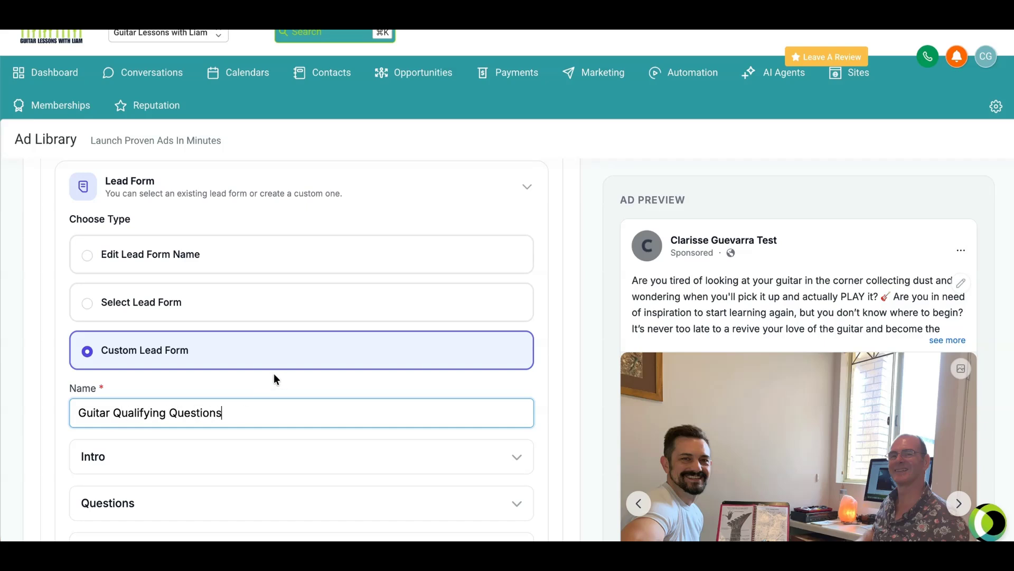
# Step: Add the multiple choice question "What's your level of guitar playing?" to the lead form's questions
pyautogui.scroll(-3, 276, 376)
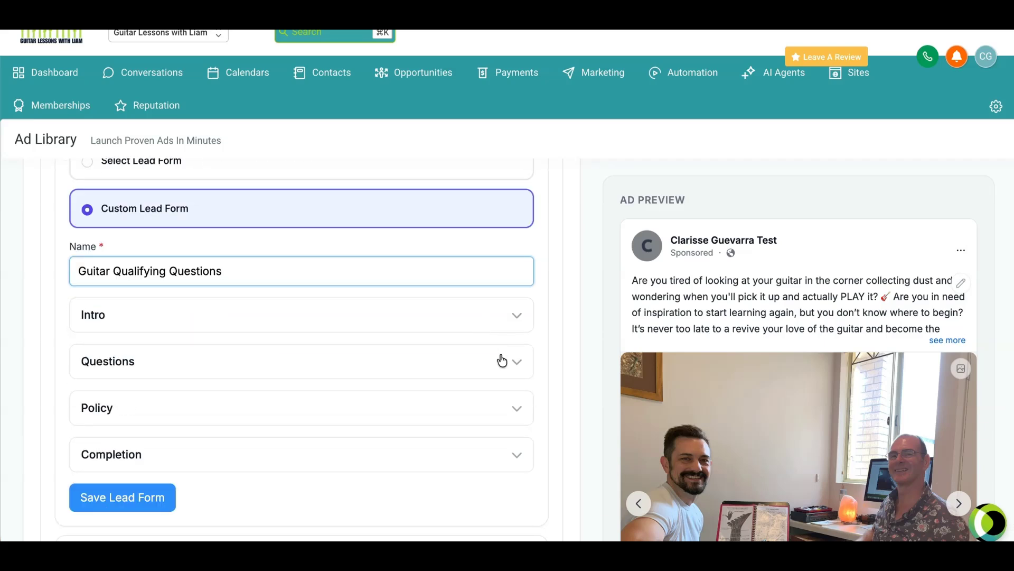
pyautogui.click(517, 365)
pyautogui.scroll(-1, 454, 358)
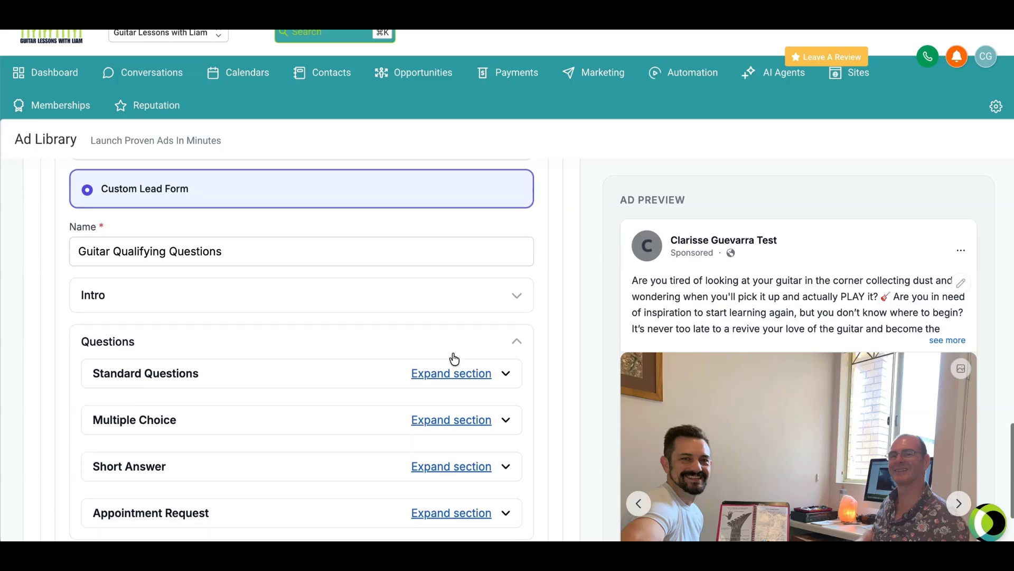
pyautogui.scroll(-2, 454, 358)
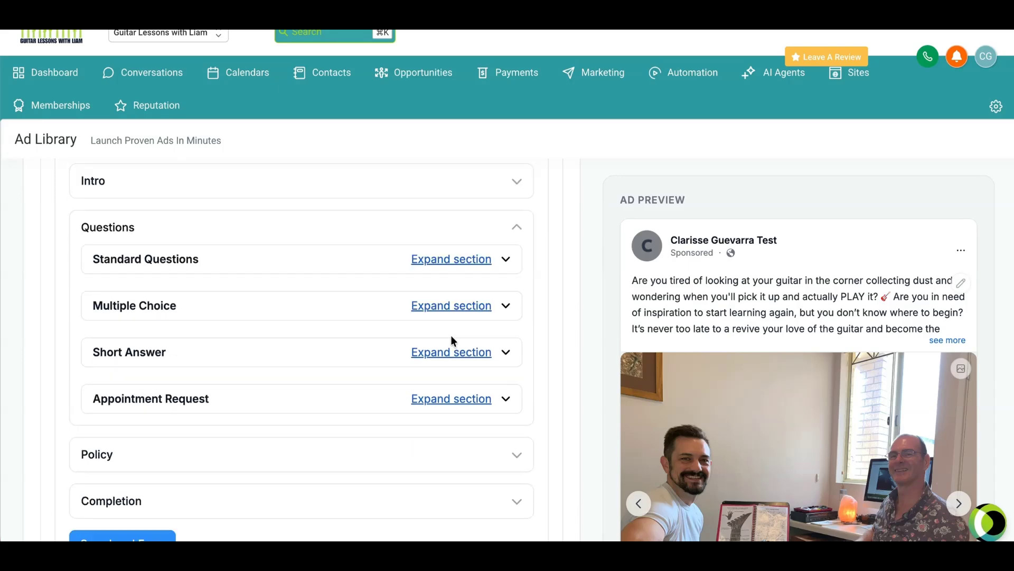
pyautogui.click(473, 310)
pyautogui.scroll(-1, 339, 310)
pyautogui.click(309, 317)
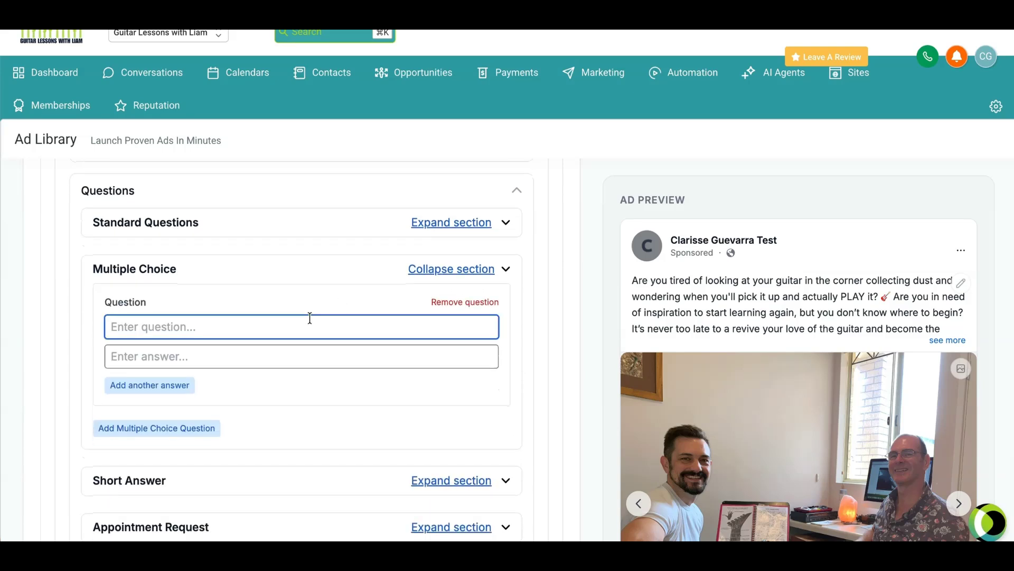
pyautogui.write("What's you")
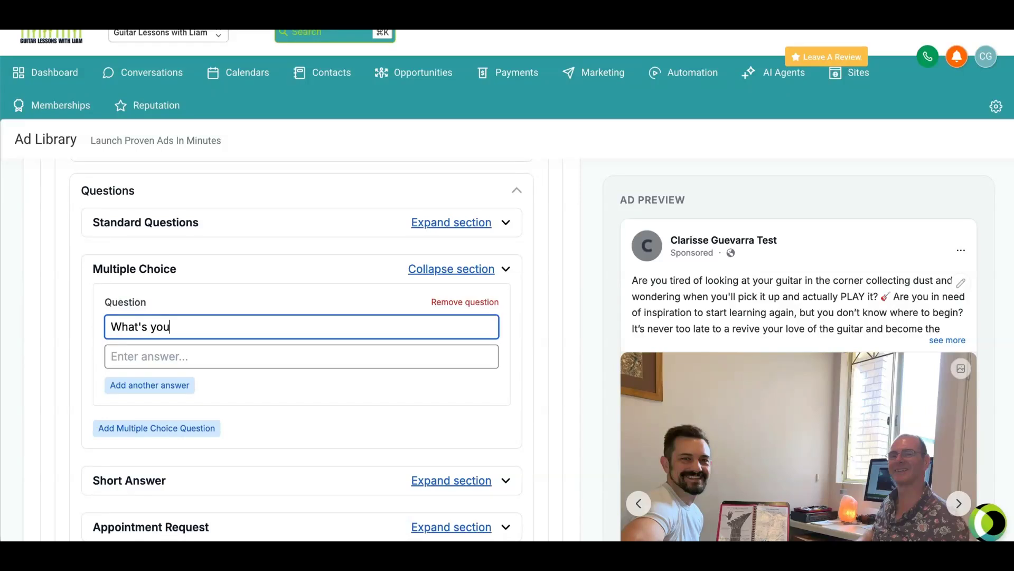
pyautogui.write('r level of guiat')
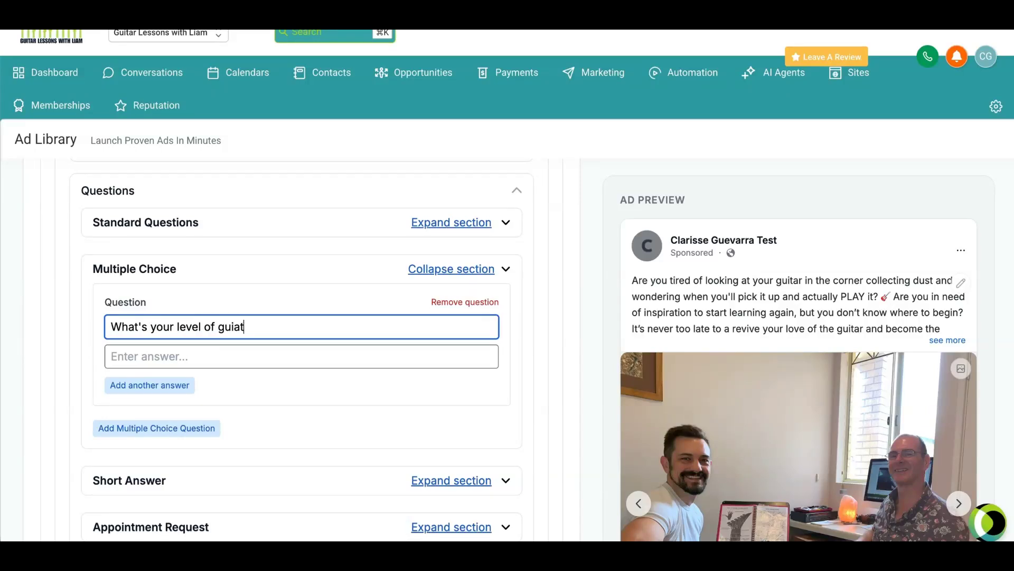
pyautogui.press('BackSpace')
pyautogui.press('BackSpace')
pyautogui.write('tar playing?')
# Step: Enter "Never played before" and "Beginner" as the first two answers to the guitar level question
pyautogui.click(230, 360)
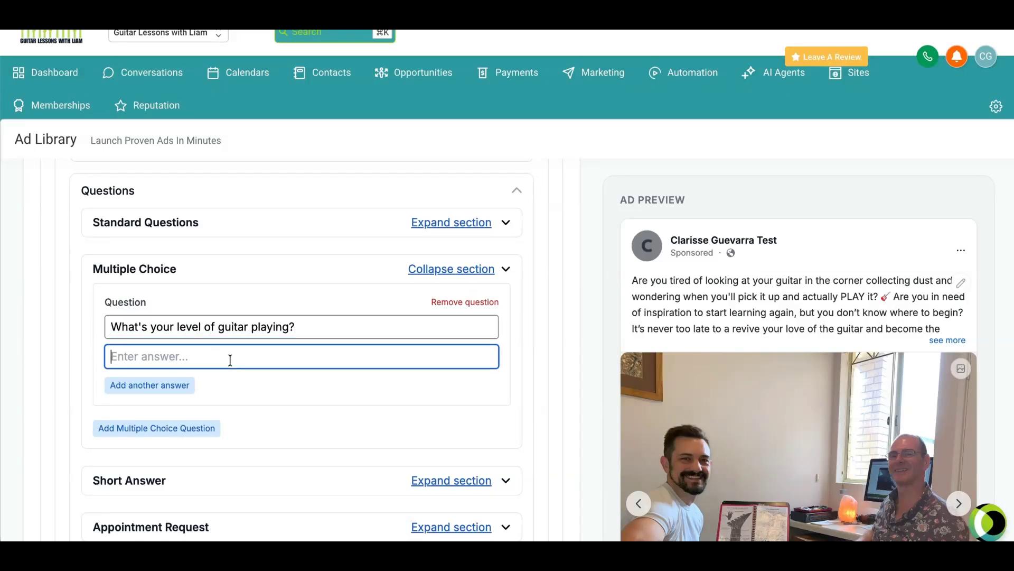
pyautogui.write('Never played before')
pyautogui.click(145, 383)
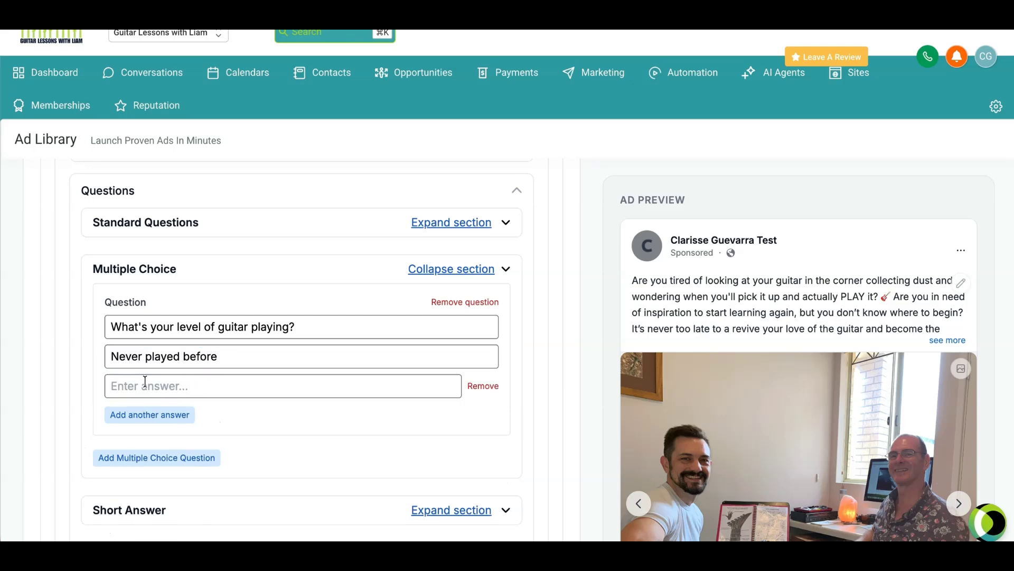
pyautogui.click(145, 382)
pyautogui.write('Beginner')
# Step: Add "Intermediate" and "Advanced" as further answers to the guitar level question
pyautogui.click(160, 414)
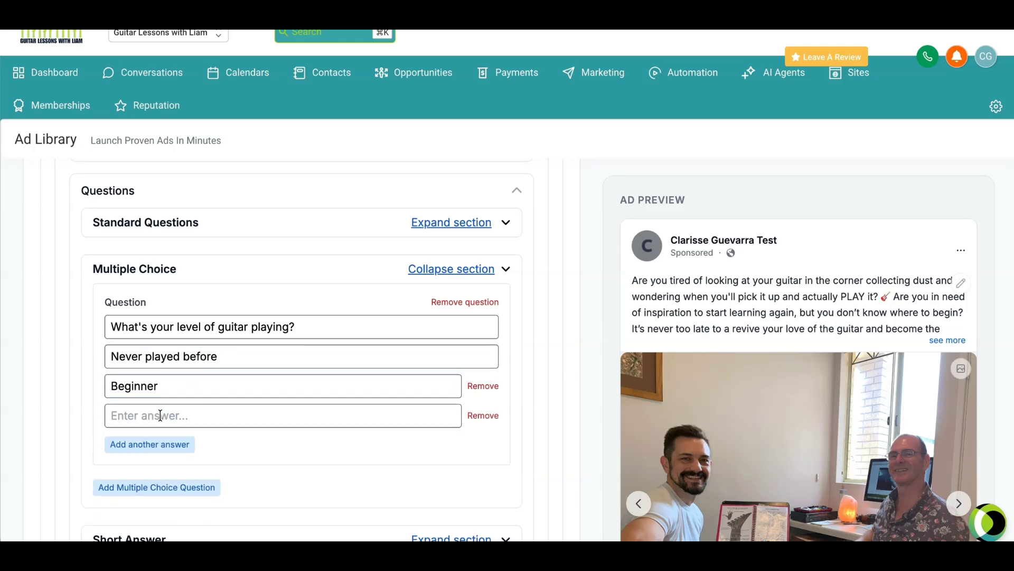
pyautogui.click(160, 414)
pyautogui.write('Intermediate')
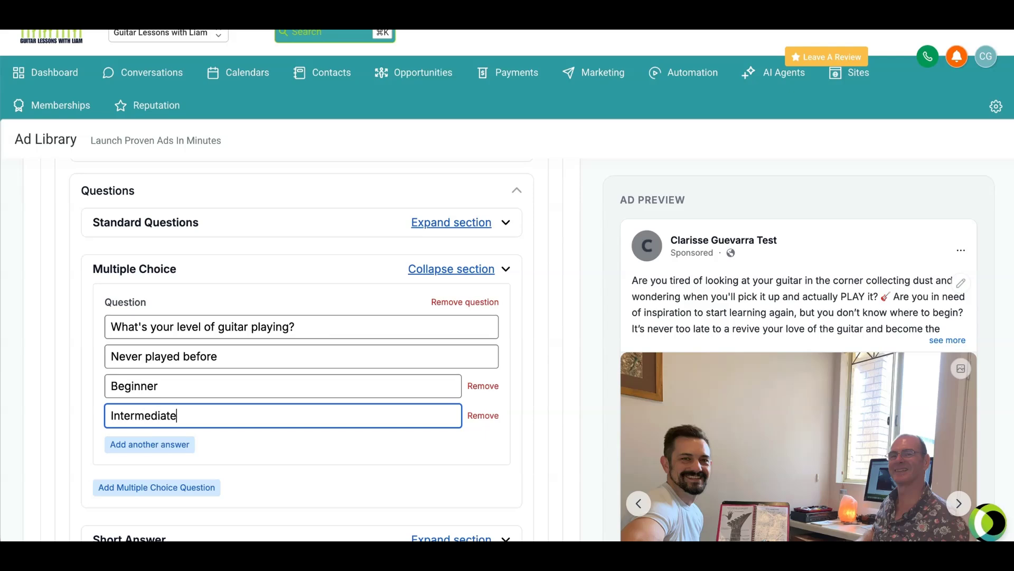
pyautogui.click(159, 445)
pyautogui.click(179, 439)
pyautogui.write('Advanced')
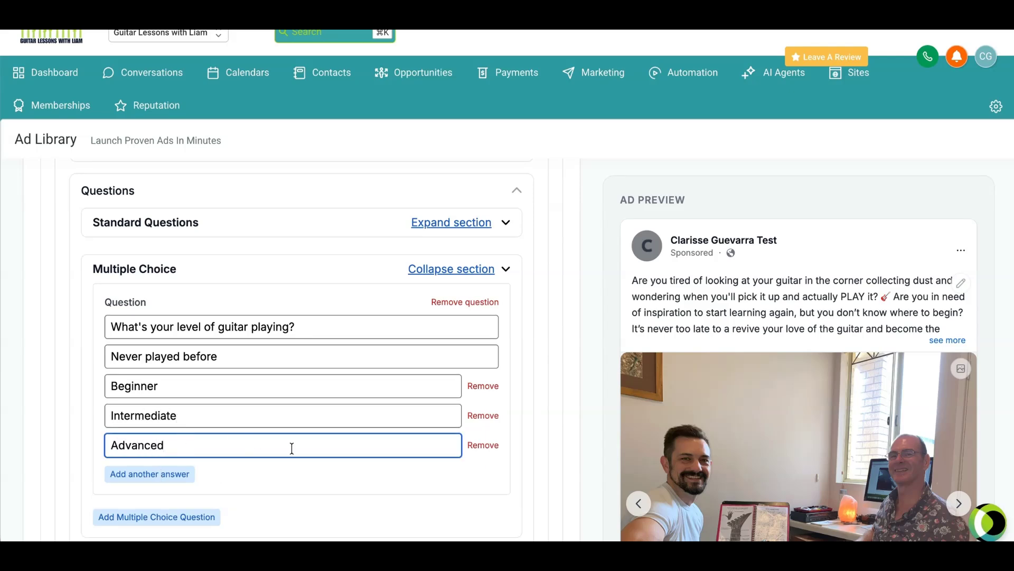
# Step: Add the short answer question "Have you ever played guitar before?" to the lead form
pyautogui.scroll(-3, 296, 437)
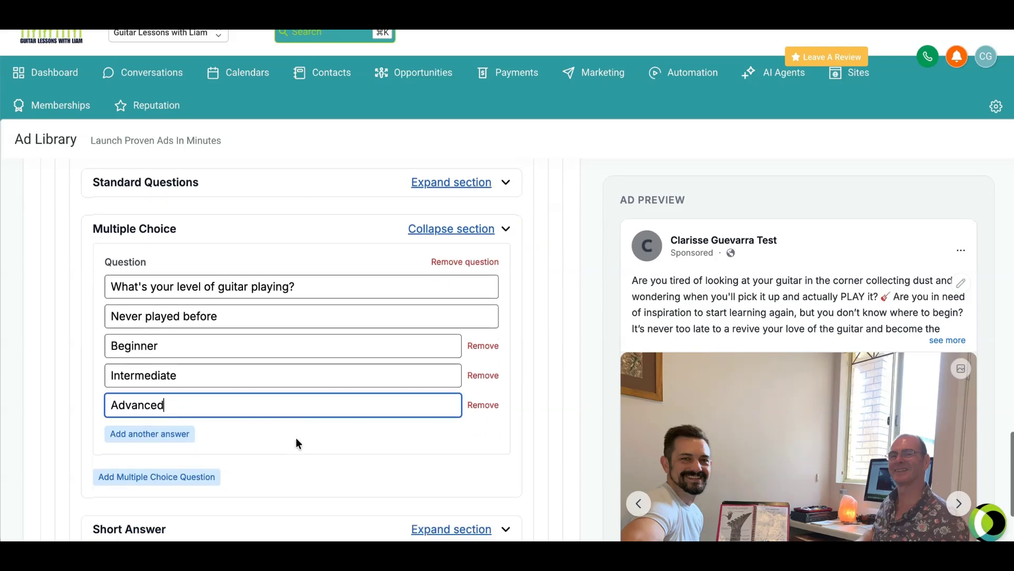
pyautogui.scroll(-1, 388, 413)
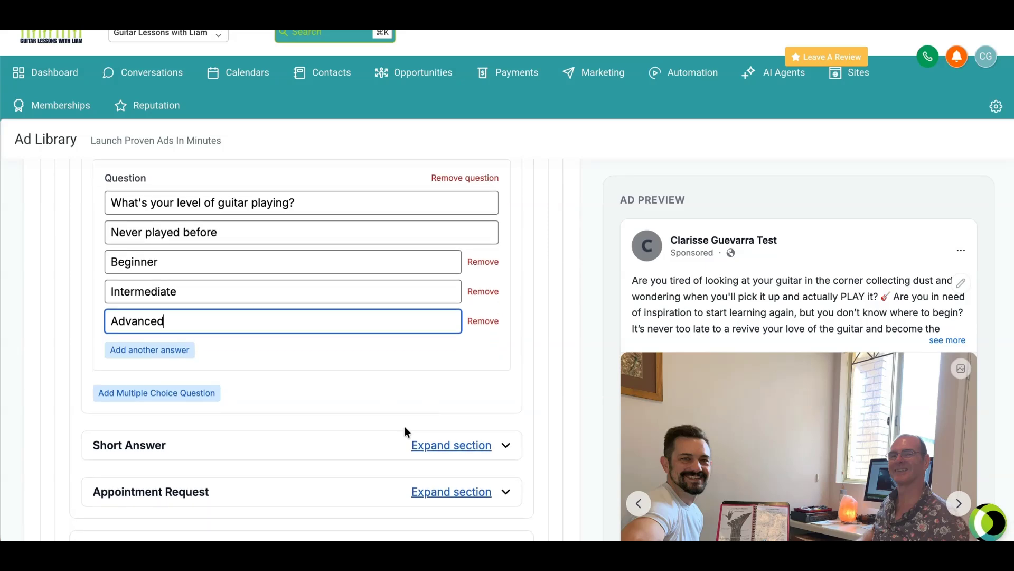
pyautogui.click(448, 446)
pyautogui.scroll(-3, 370, 404)
pyautogui.click(182, 393)
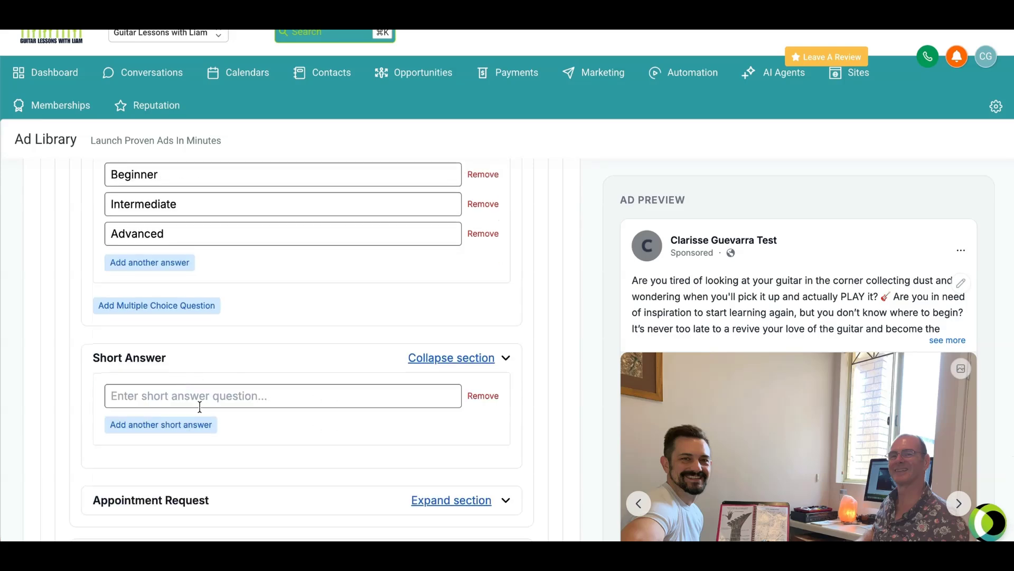
pyautogui.write('Have you evfe')
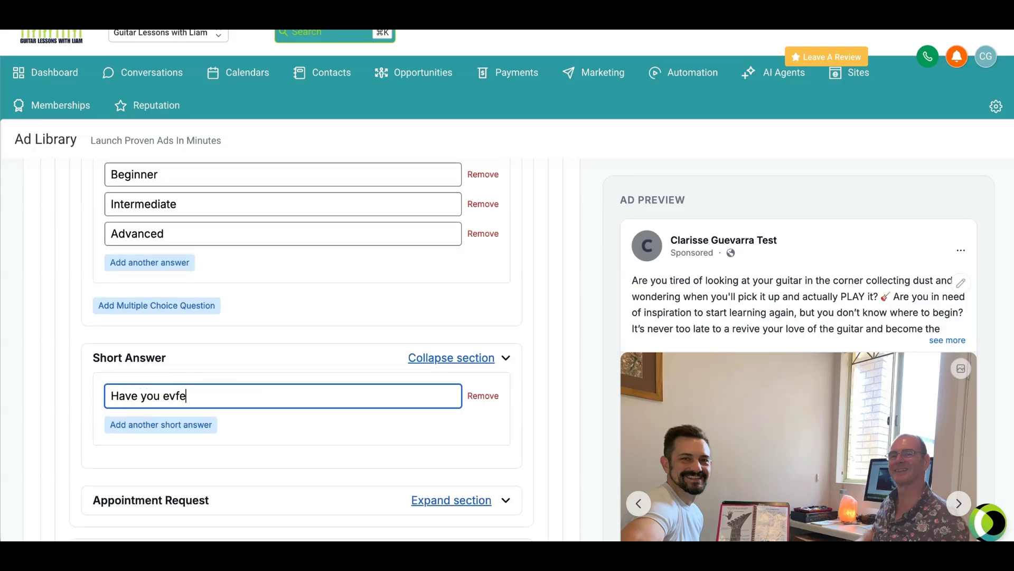
pyautogui.press('BackSpace')
pyautogui.press('BackSpace')
pyautogui.write('er played guita')
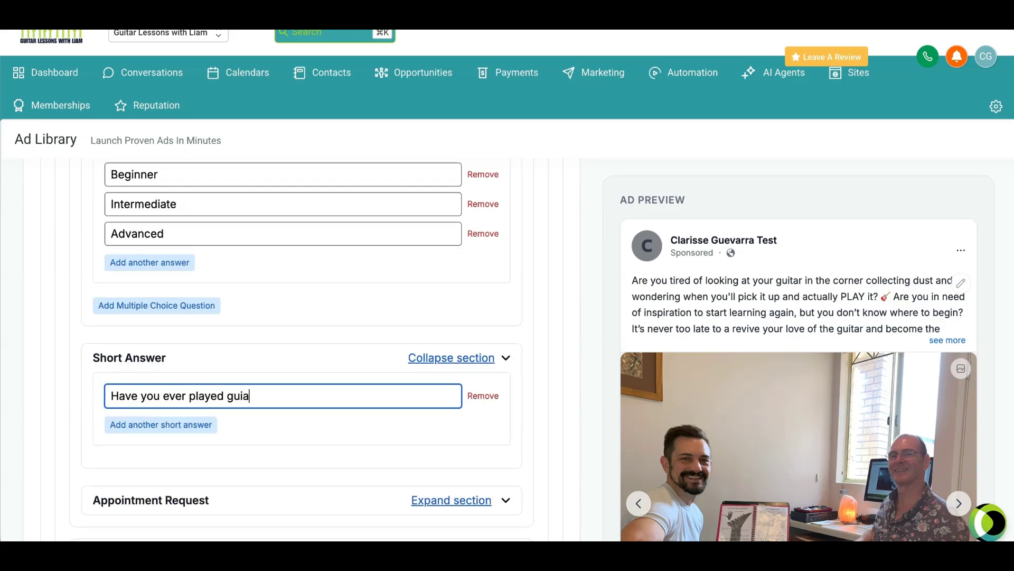
pyautogui.press('BackSpace')
pyautogui.write('tar befo')
pyautogui.press('BackSpace')
pyautogui.press('BackSpace')
pyautogui.write('efore?')
# Step: Review the lead form's questions and the headline, description and call-to-action text in its Completion section
pyautogui.scroll(3, 257, 375)
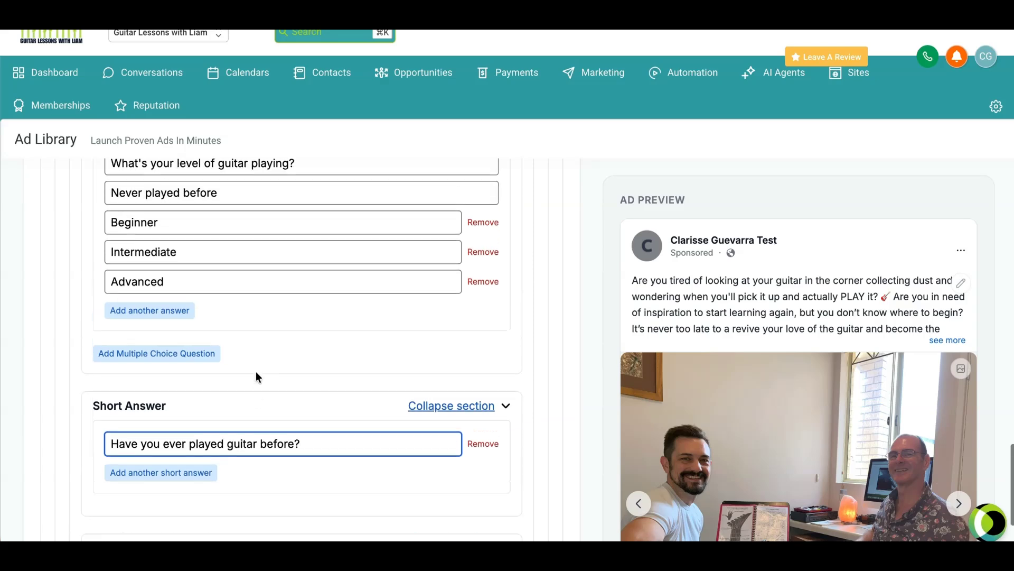
pyautogui.scroll(3, 277, 417)
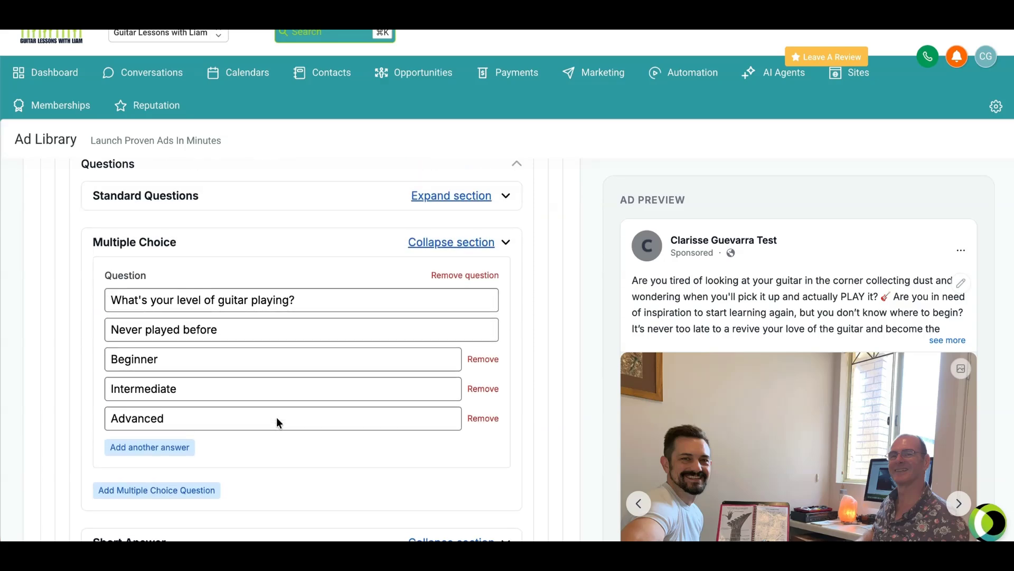
pyautogui.scroll(-5, 291, 384)
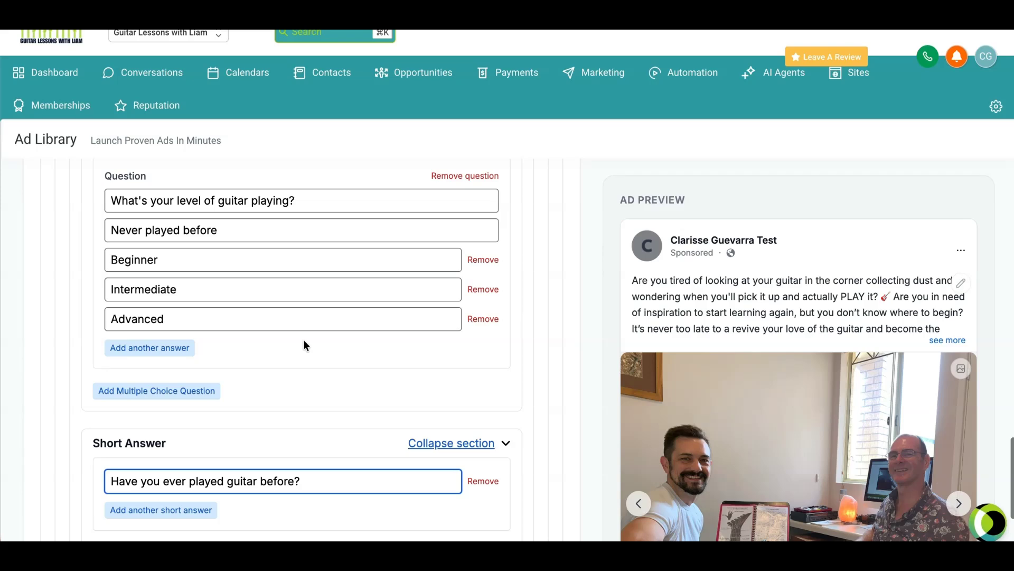
pyautogui.scroll(-6, 304, 341)
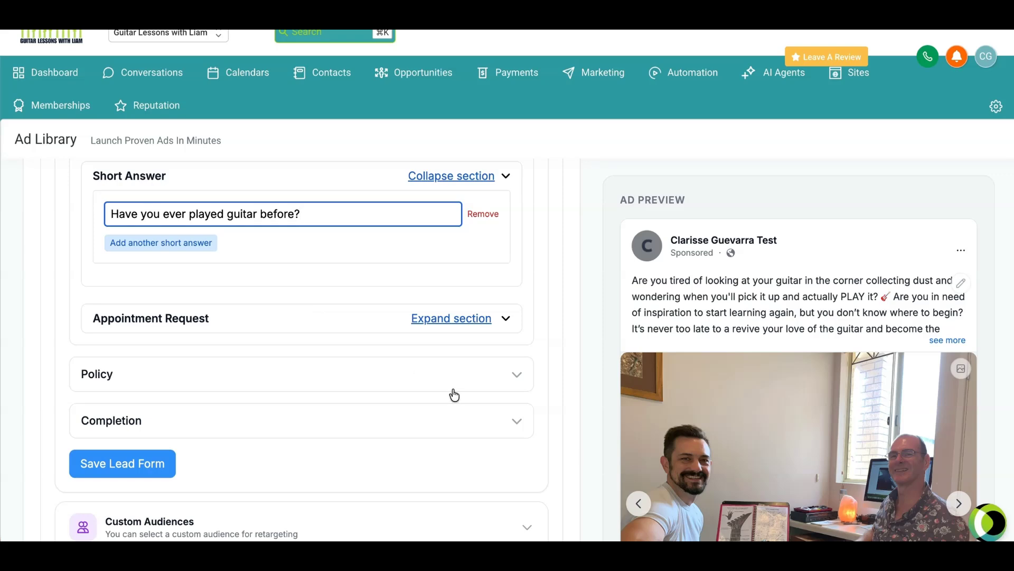
pyautogui.click(519, 422)
pyautogui.scroll(-3, 417, 386)
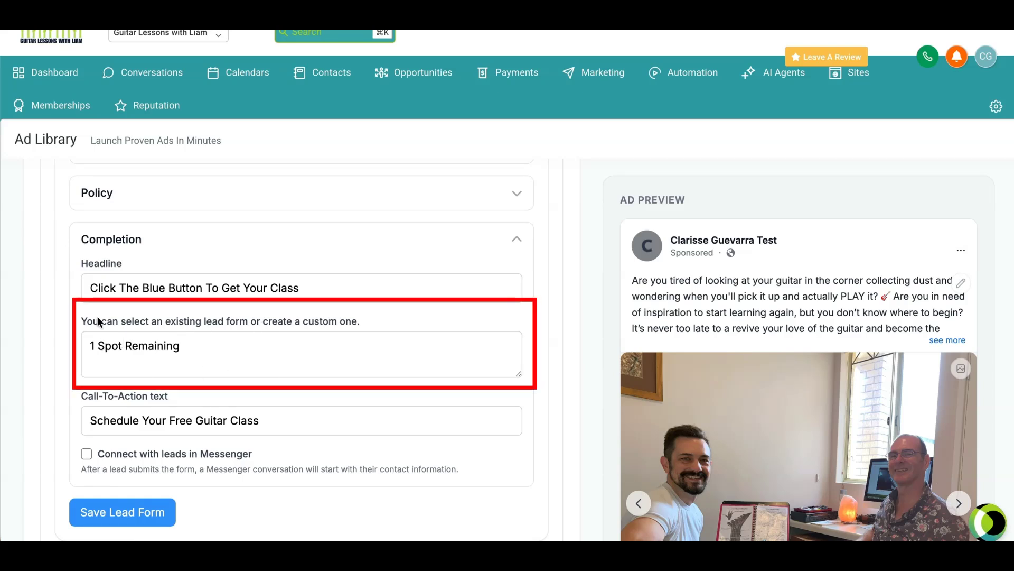
pyautogui.click(217, 352)
# Step: Save the custom lead form
pyautogui.scroll(15, 400, 358)
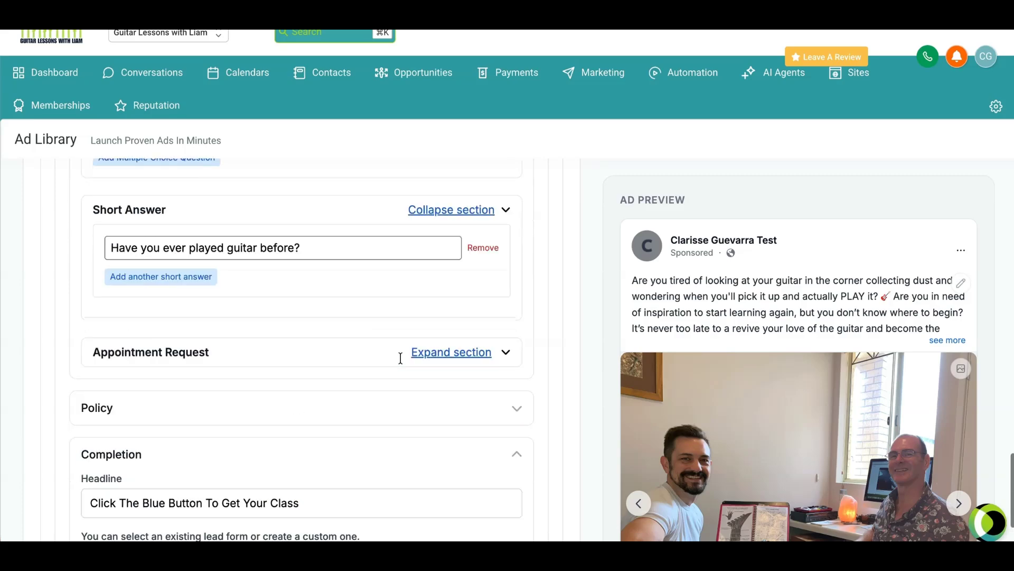
pyautogui.scroll(-10, 401, 358)
pyautogui.scroll(-6, 400, 358)
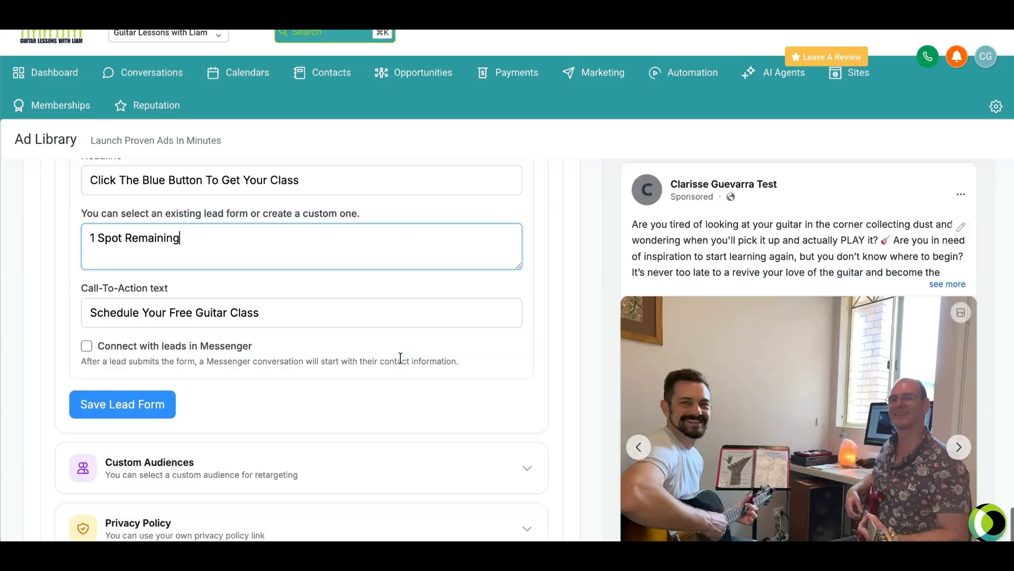
pyautogui.scroll(1, 236, 361)
pyautogui.click(139, 391)
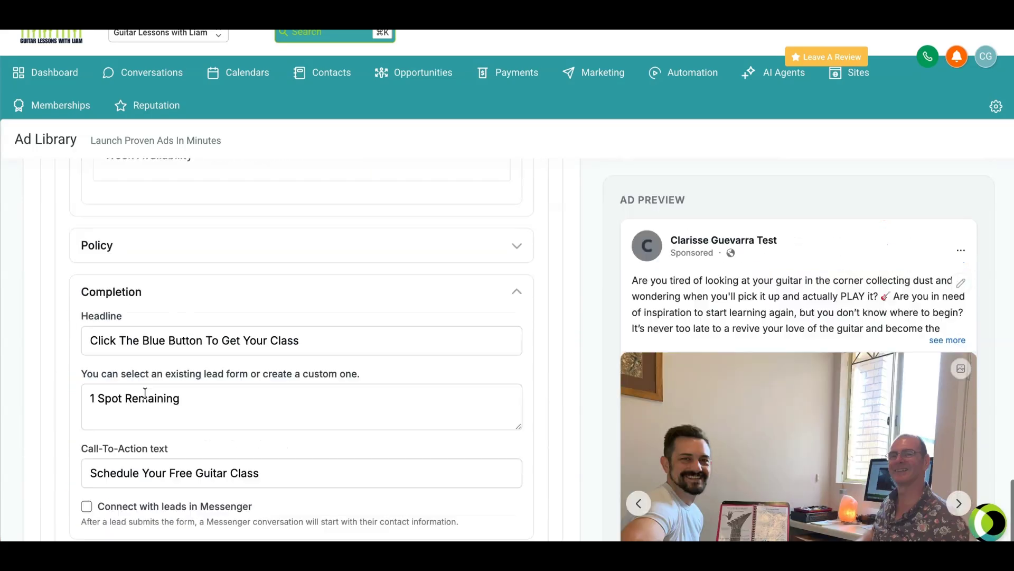
pyautogui.scroll(-12, 293, 423)
pyautogui.scroll(-15, 294, 423)
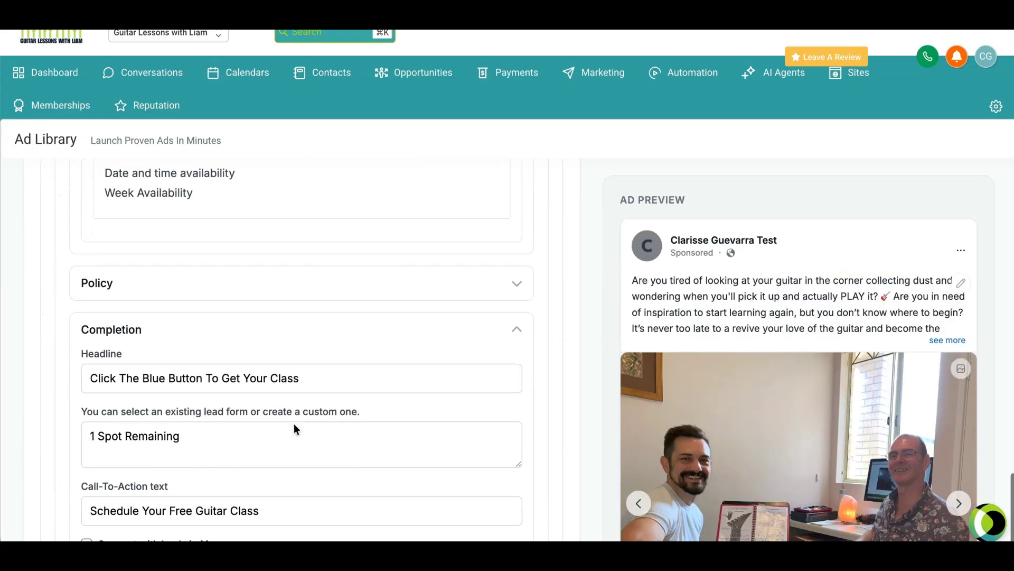
pyautogui.scroll(2, 160, 290)
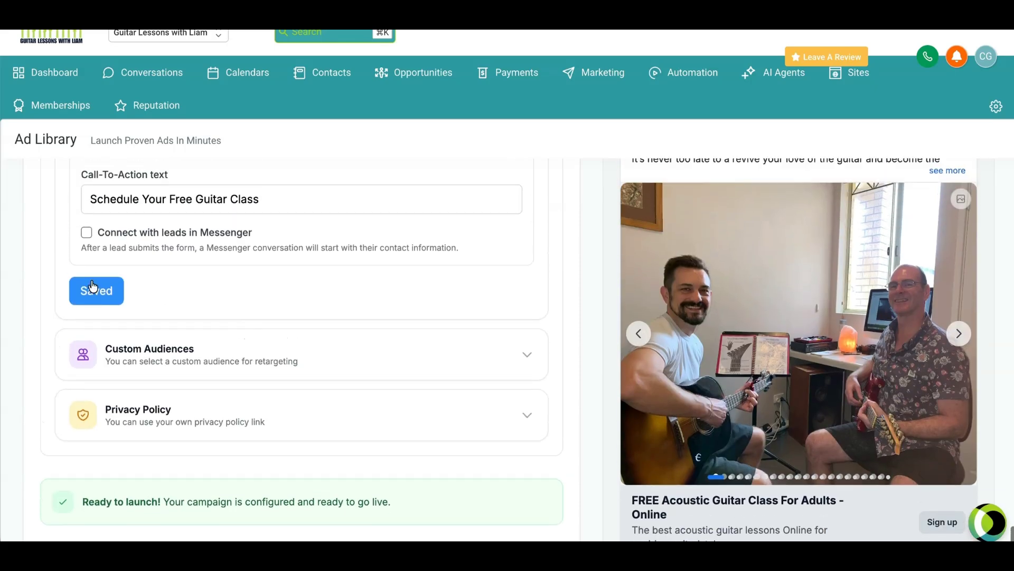
# Step: Launch the campaign and return to the ad dashboard once it has been built
pyautogui.scroll(1, 93, 285)
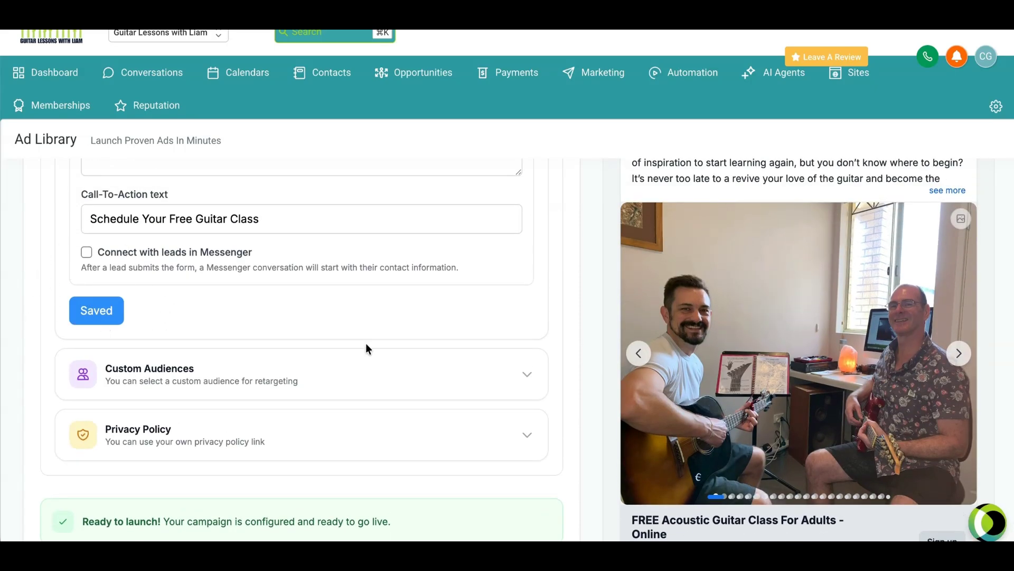
pyautogui.scroll(-3, 366, 343)
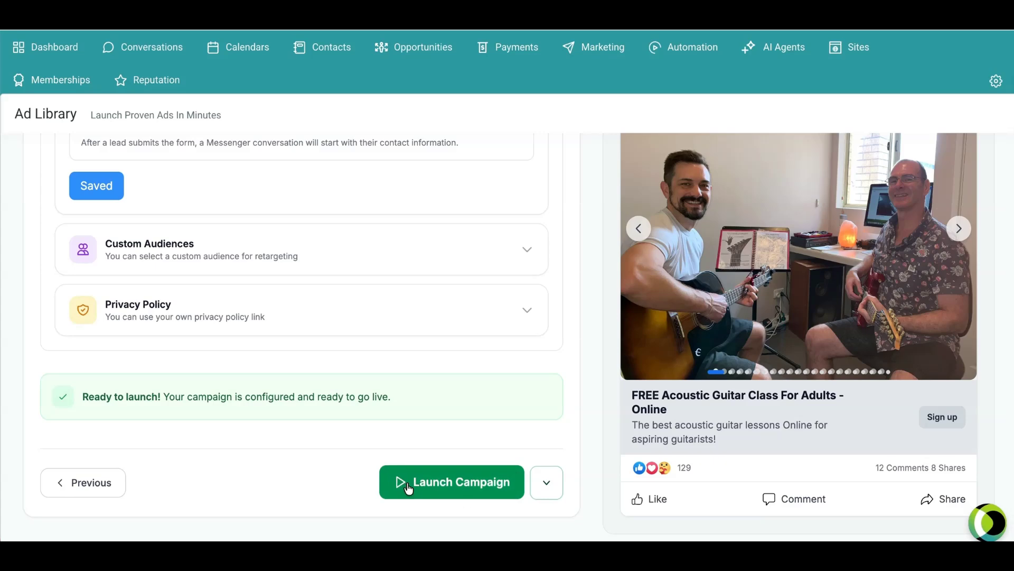
pyautogui.click(414, 483)
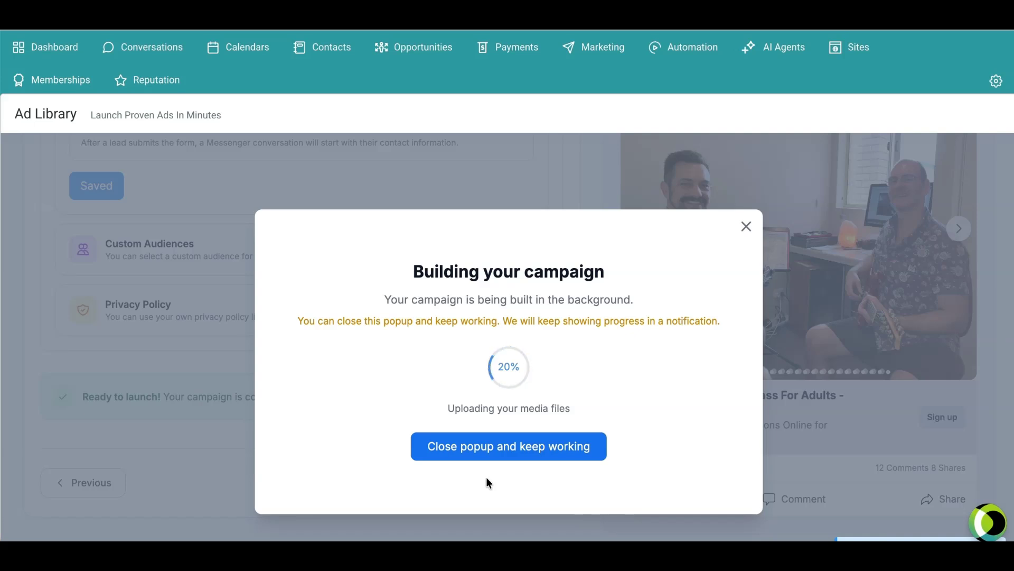
pyautogui.scroll(-1, 486, 413)
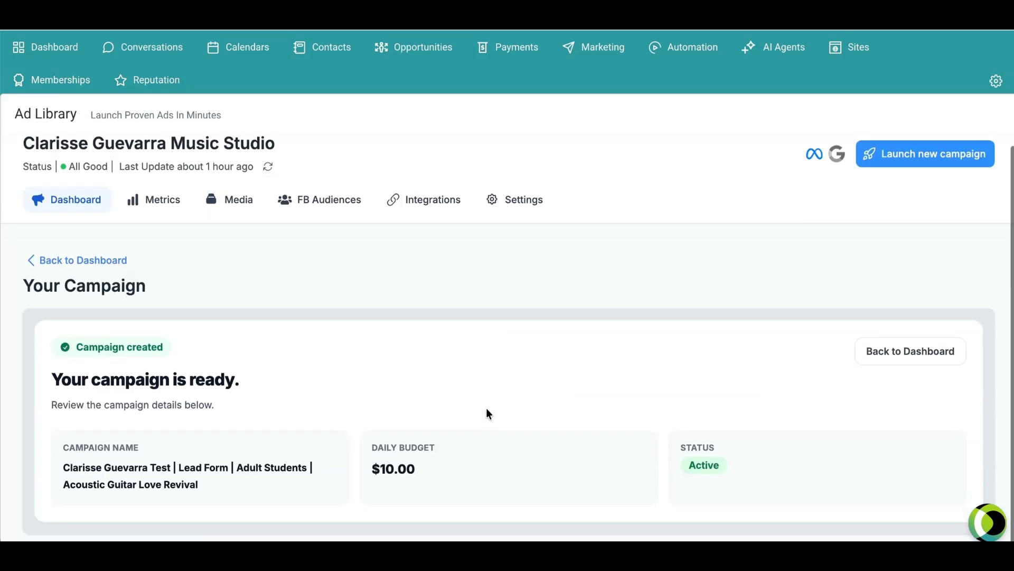
pyautogui.click(51, 230)
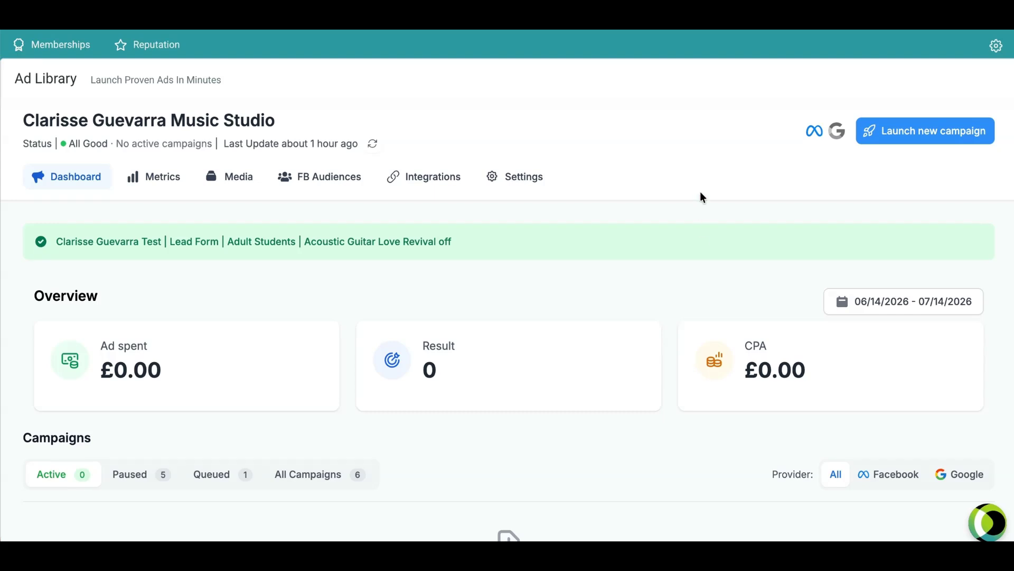
# Step: Open the Custom Fields page in the account settings
pyautogui.scroll(2, 708, 256)
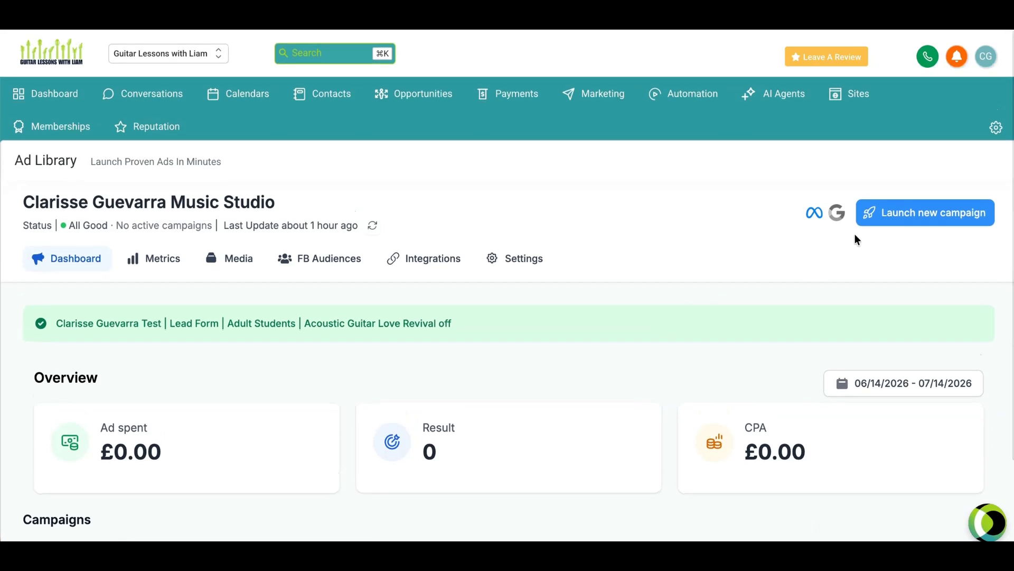
pyautogui.click(996, 127)
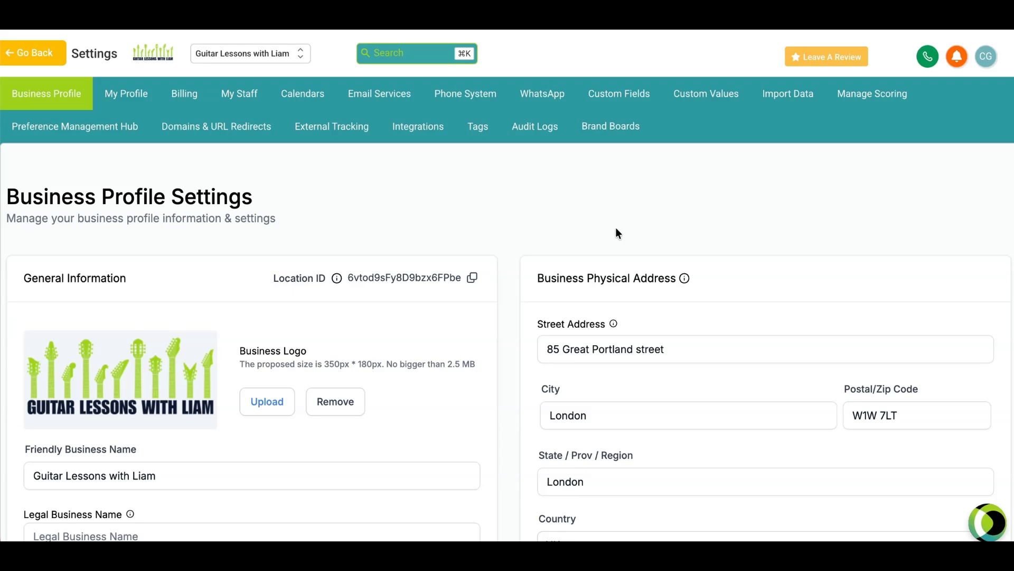
pyautogui.click(613, 99)
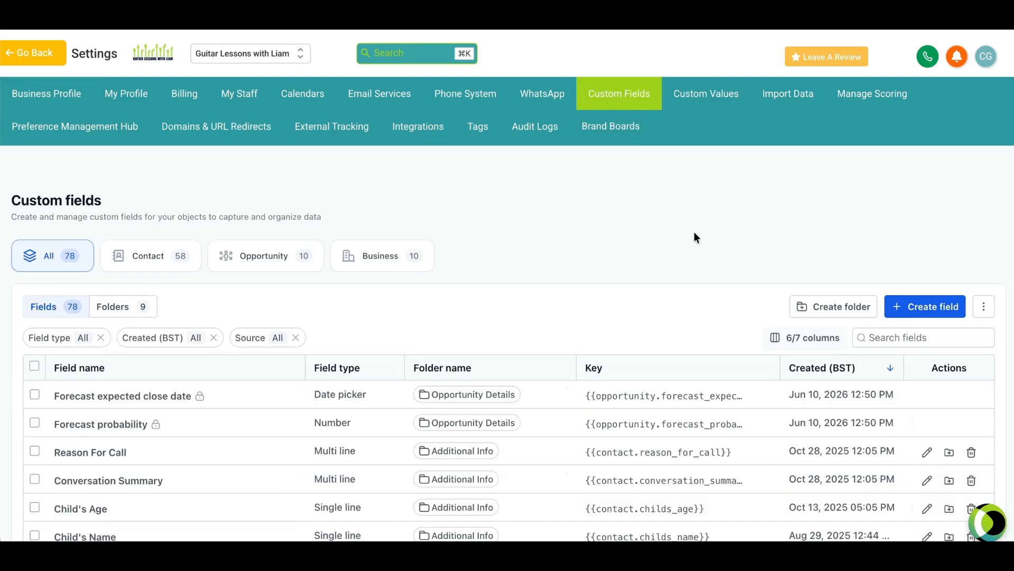
# Step: Start a new single line custom field named "Have you ever played guitar before?"
pyautogui.click(907, 312)
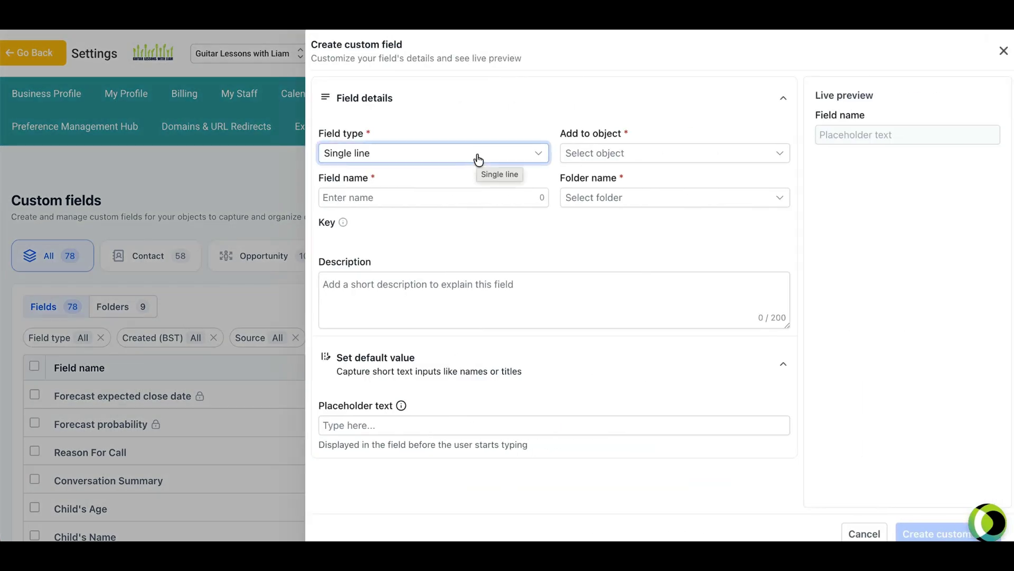
pyautogui.click(442, 198)
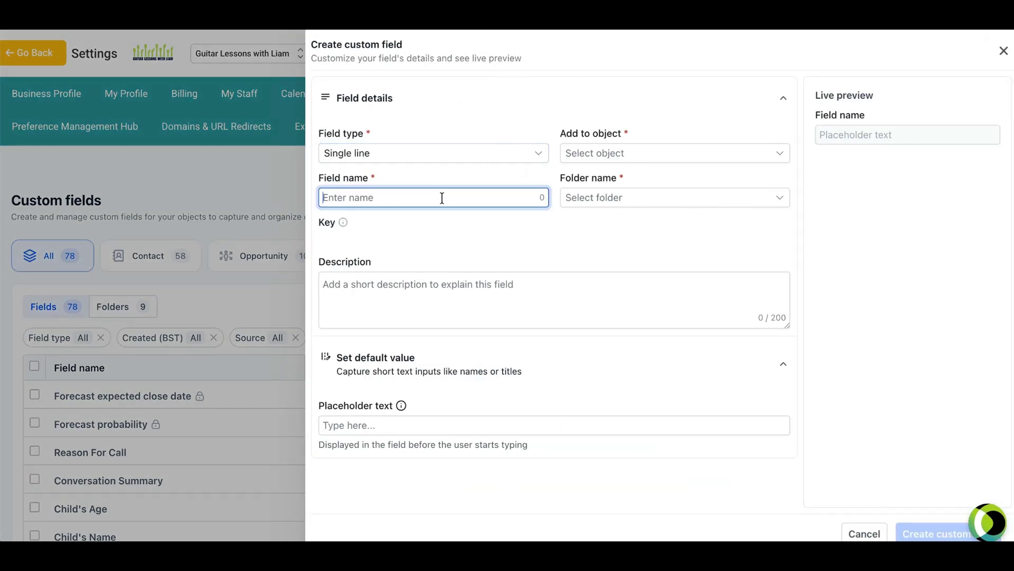
pyautogui.write('Have you ever ')
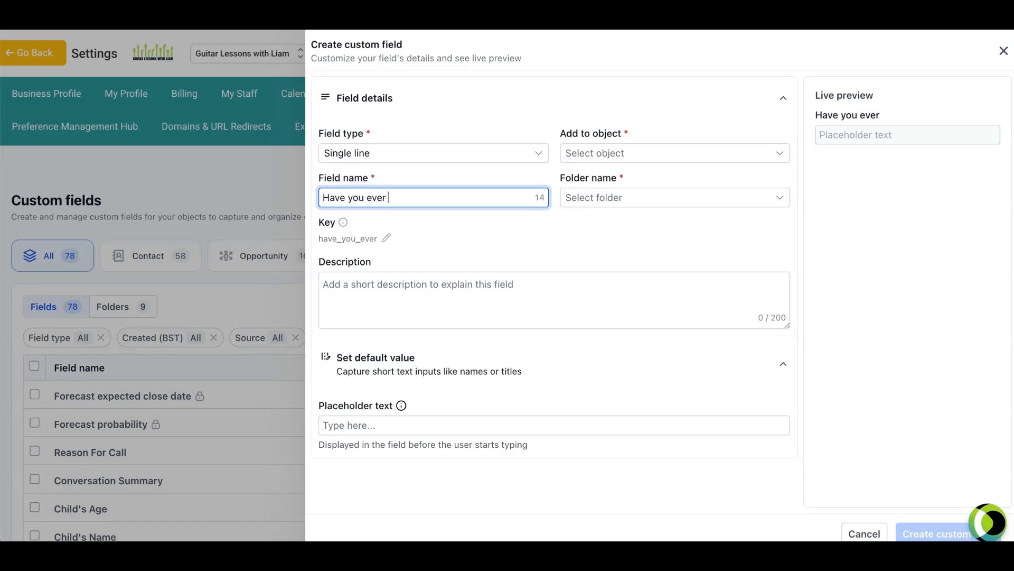
pyautogui.write('played guitar ')
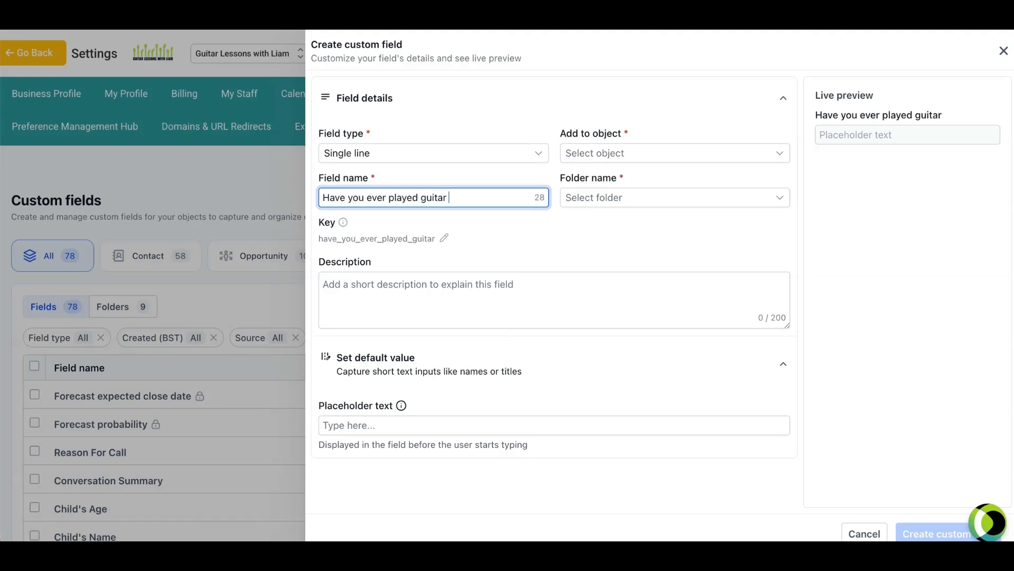
pyautogui.write('before?')
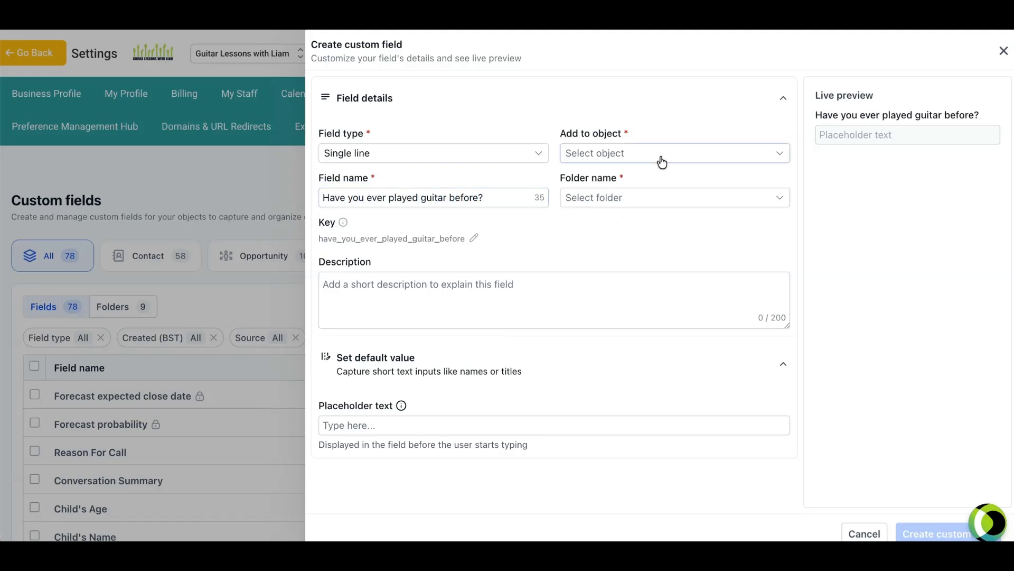
# Step: Assign the field to the Contact object and the Additional Info folder, and create it
pyautogui.click(614, 157)
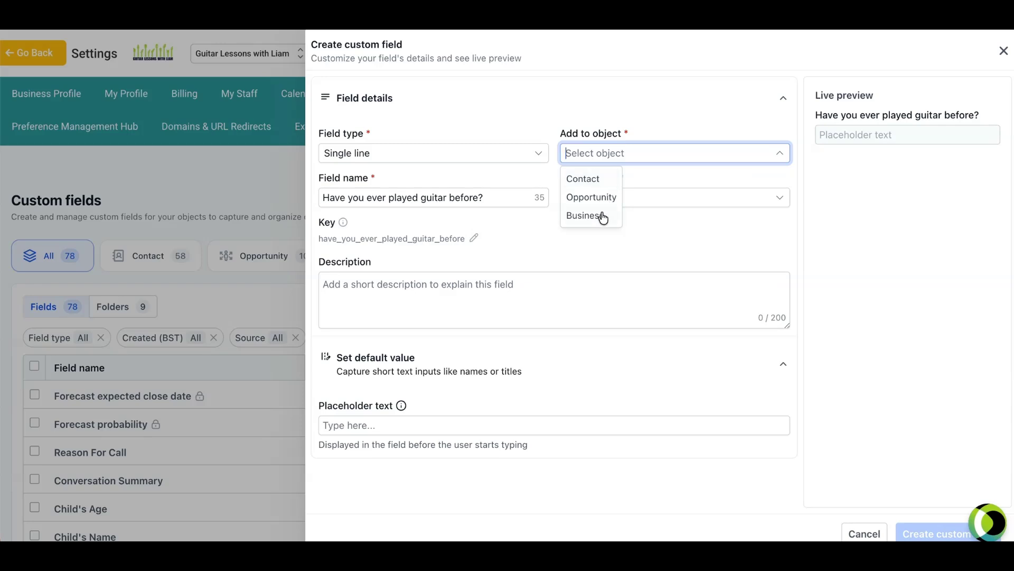
pyautogui.click(597, 180)
pyautogui.click(621, 198)
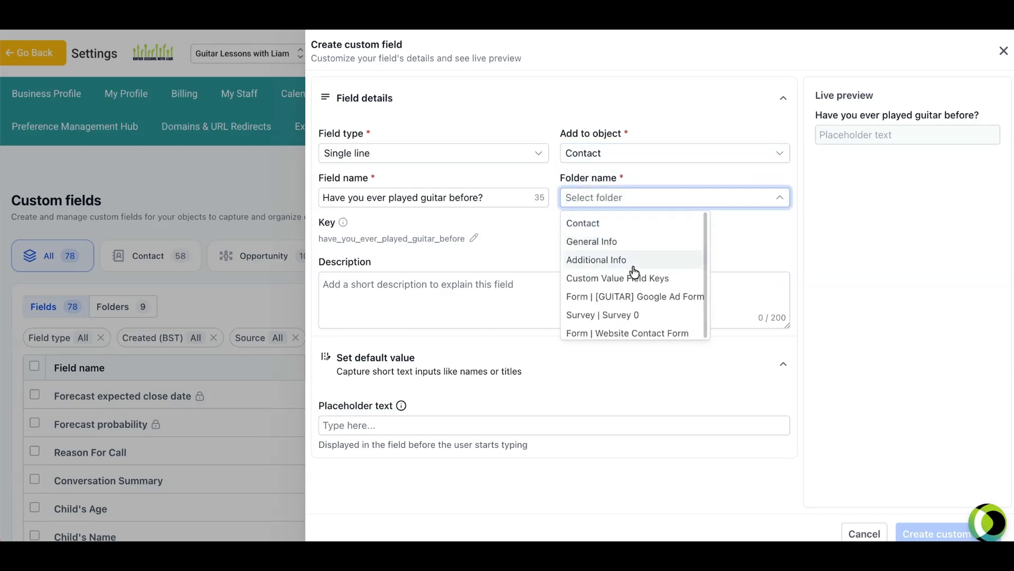
pyautogui.click(633, 261)
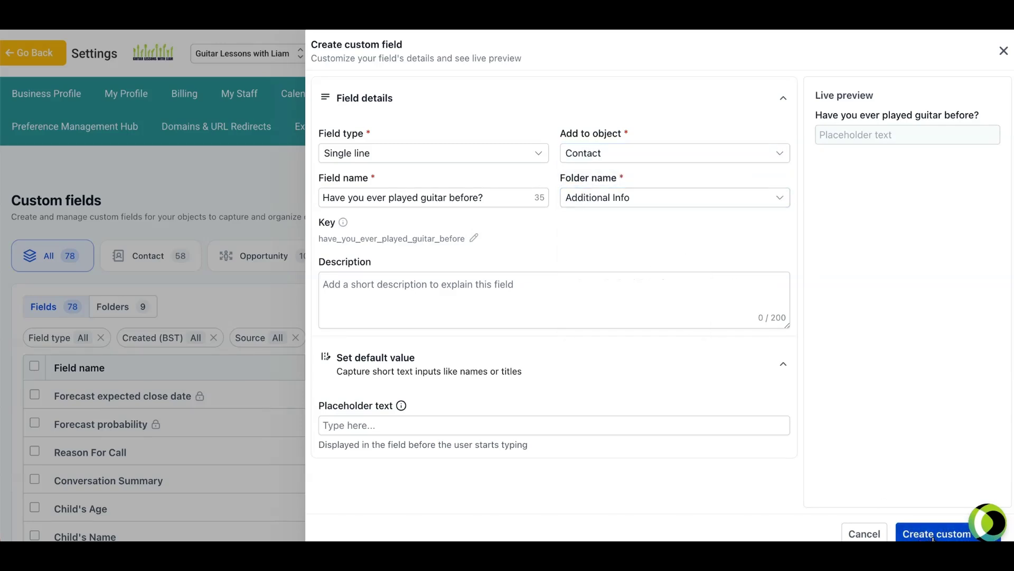
pyautogui.click(920, 535)
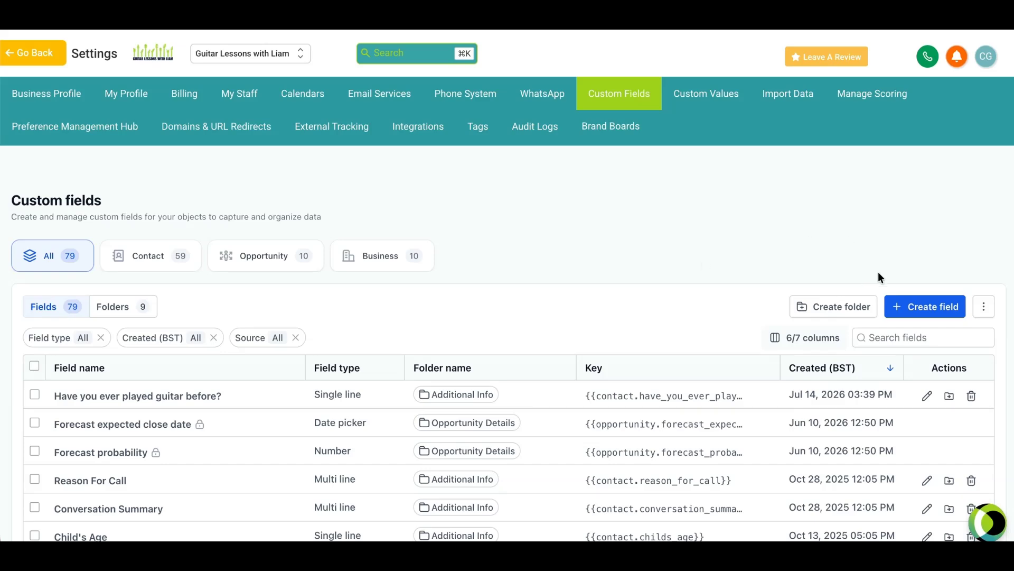
# Step: Start a new Dropdown (single) custom field named "What's your level of guitar playing?"
pyautogui.click(909, 310)
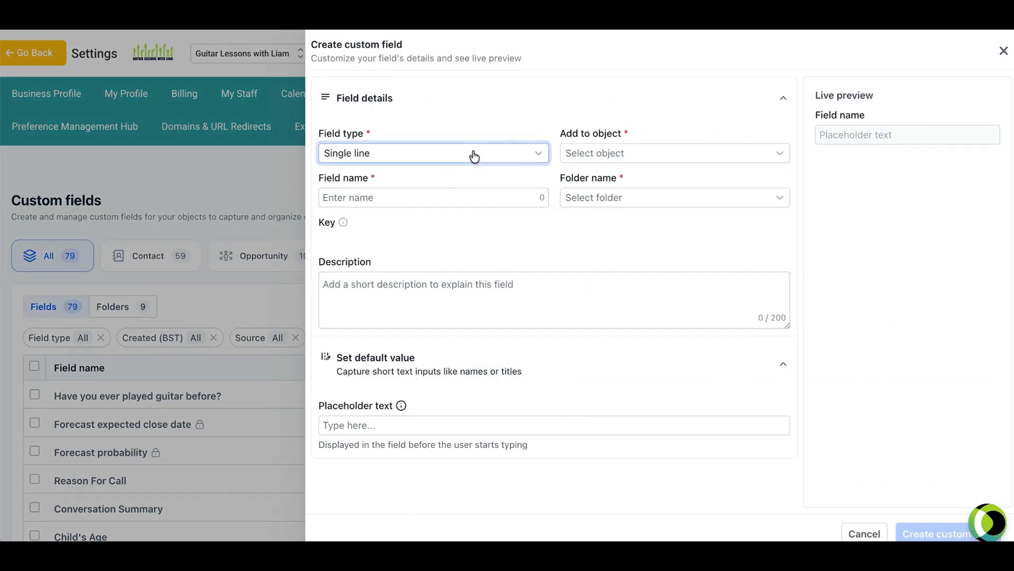
pyautogui.click(447, 158)
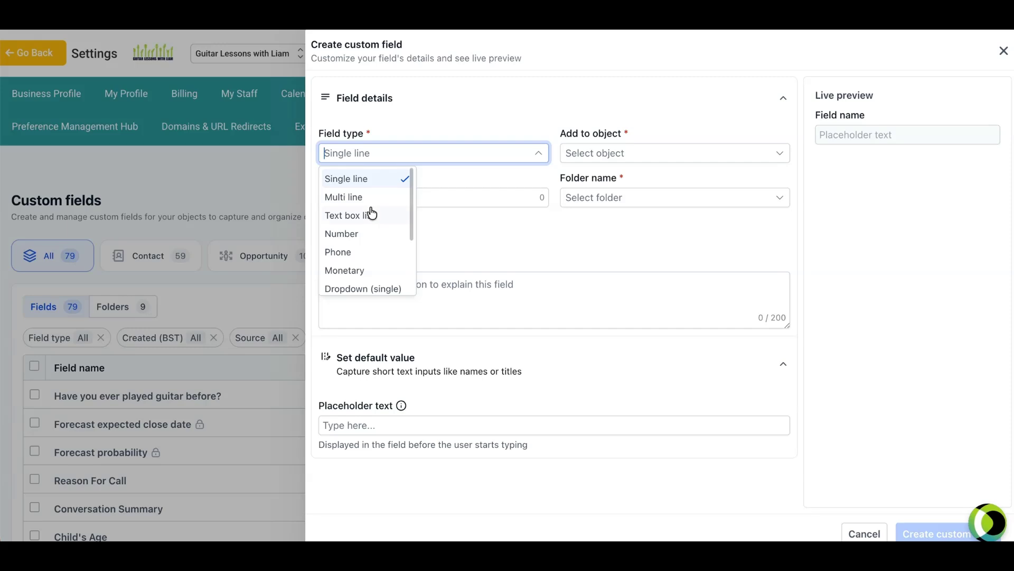
pyautogui.scroll(-2, 370, 211)
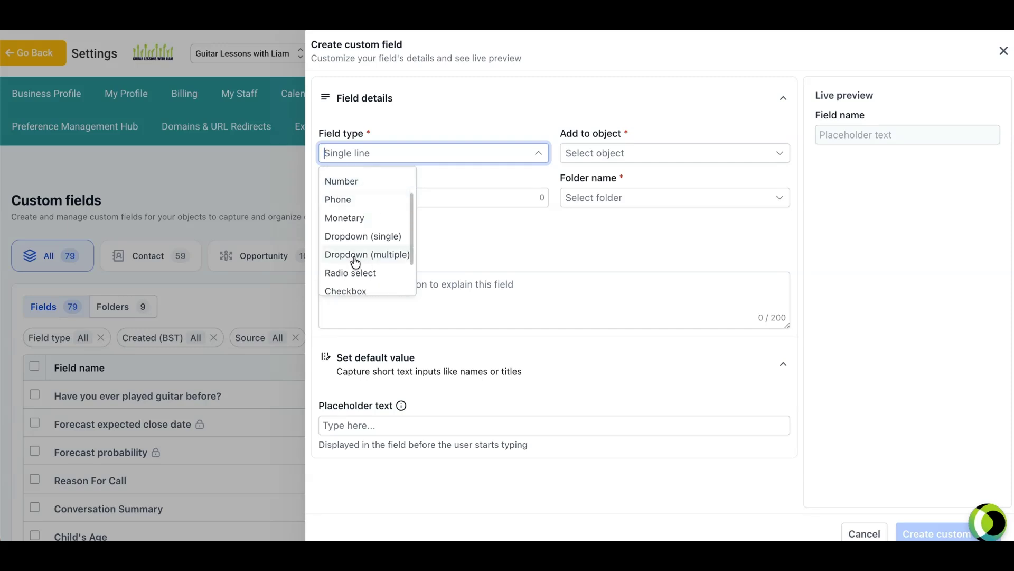
pyautogui.click(365, 237)
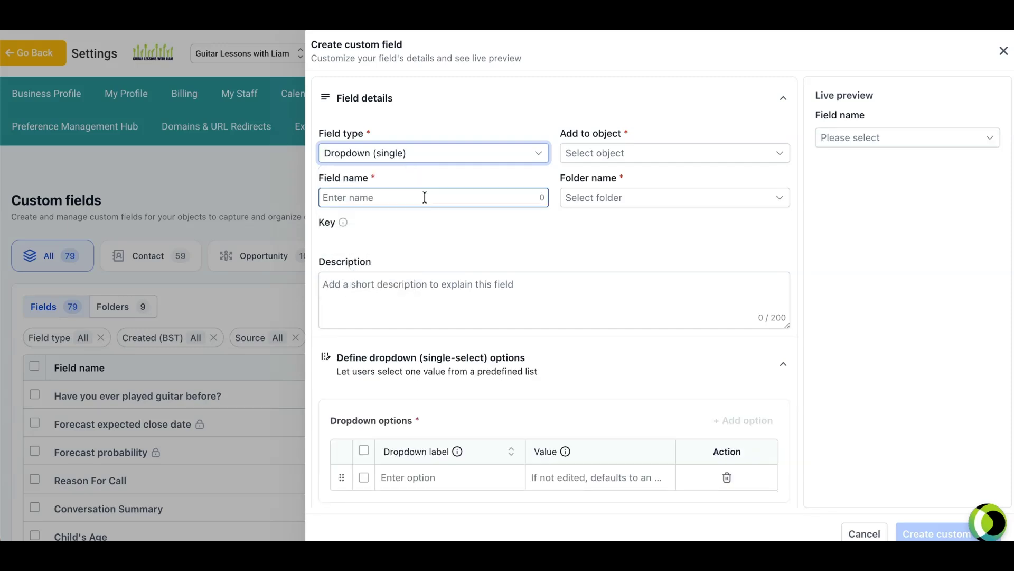
pyautogui.click(404, 196)
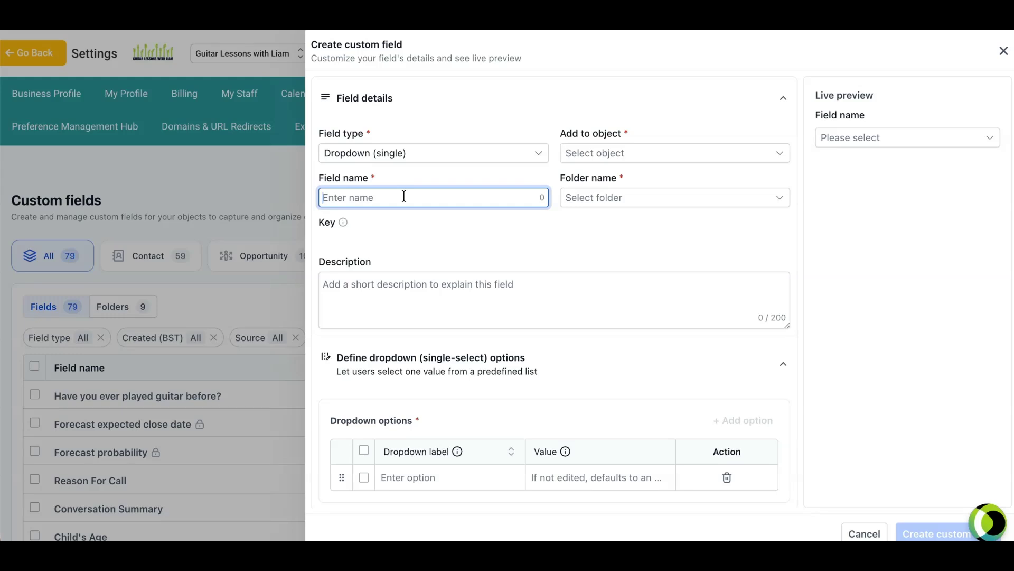
pyautogui.write("What's ")
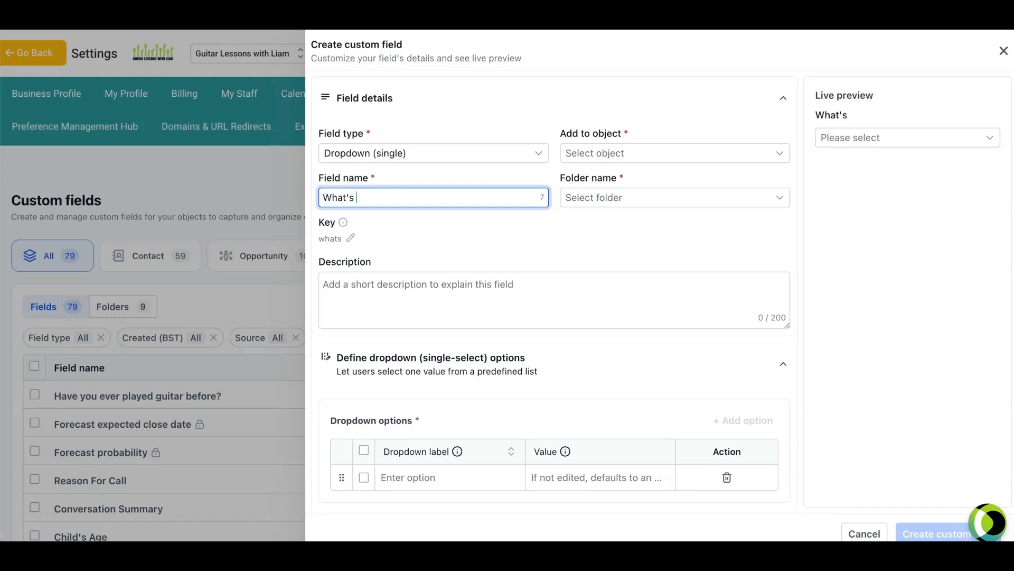
pyautogui.write('your level of ')
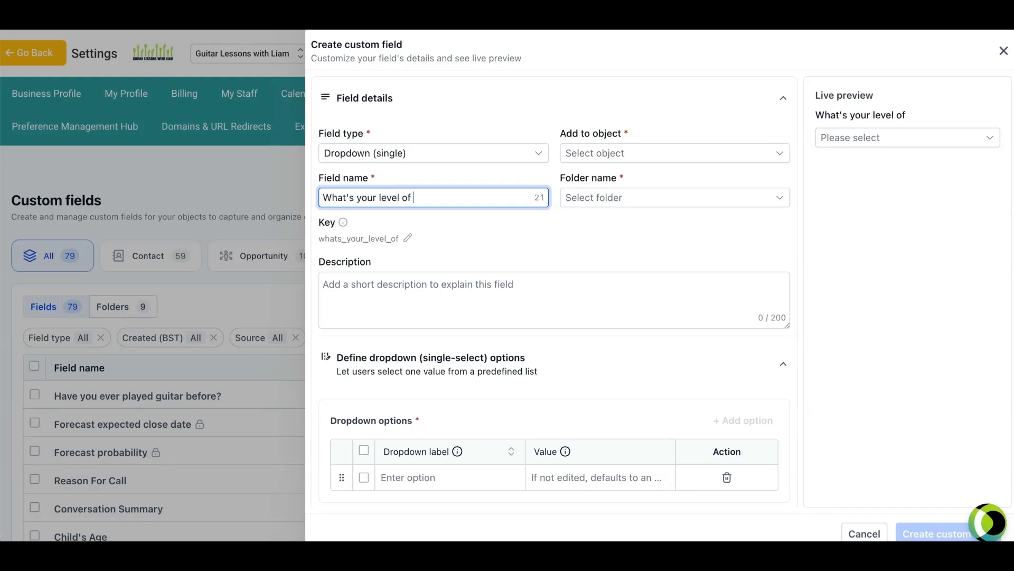
pyautogui.write('guitar playing?')
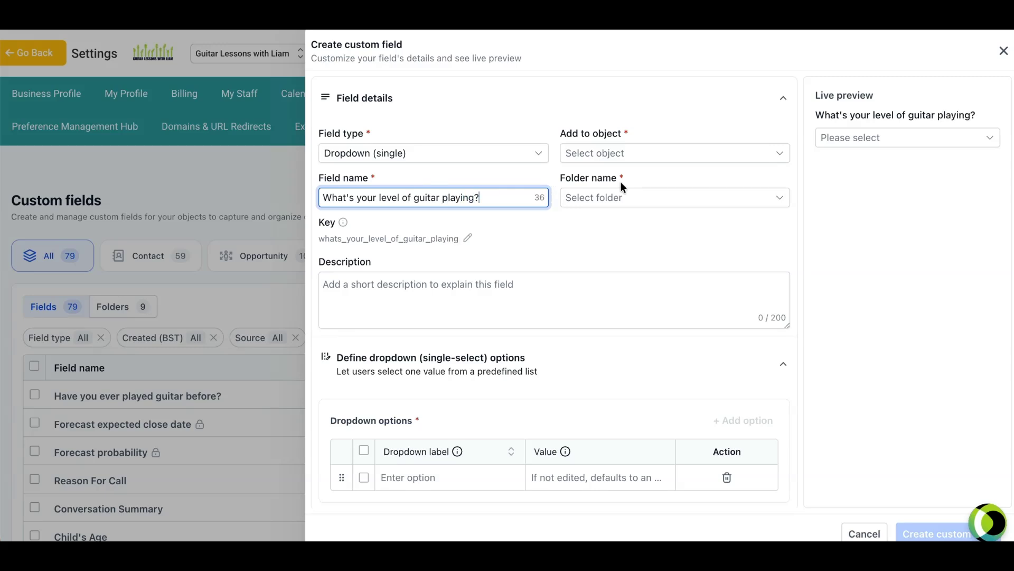
# Step: Assign the guitar level field to the Contact object and the Additional Info folder
pyautogui.click(622, 153)
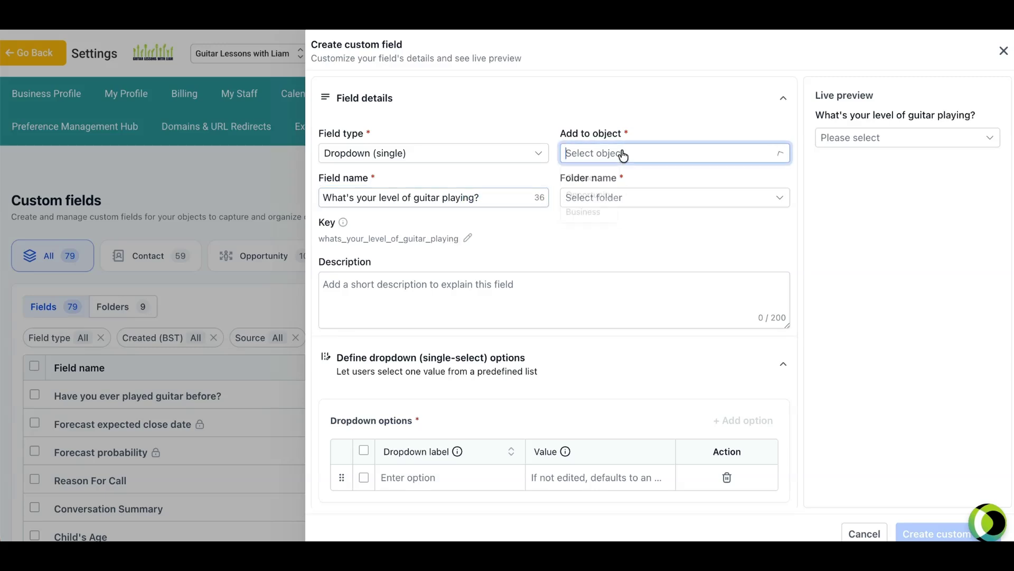
pyautogui.click(584, 179)
pyautogui.click(645, 198)
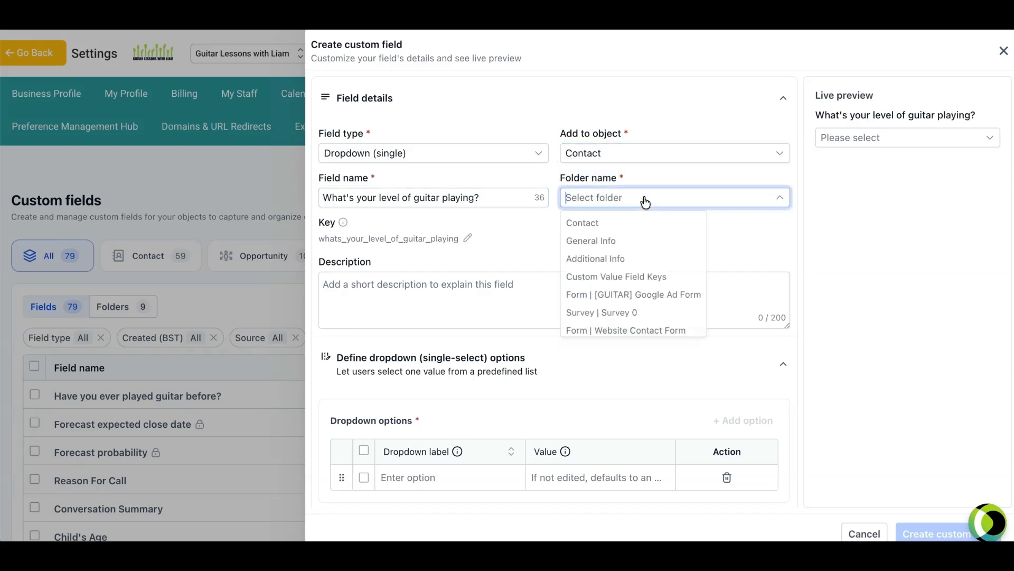
pyautogui.click(607, 260)
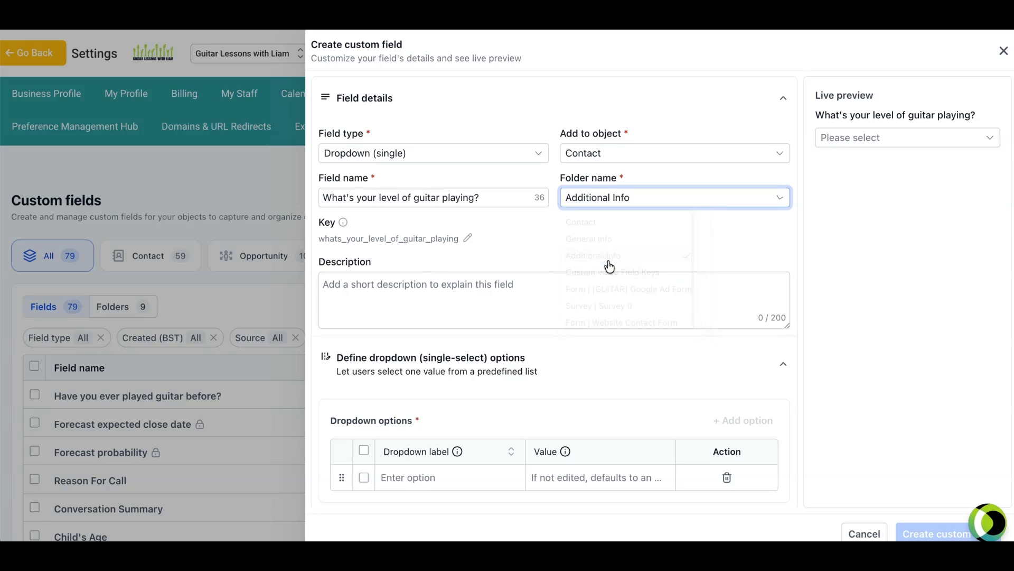
# Step: Add "Never played before" and "Beginner" as the first two dropdown options of the field
pyautogui.scroll(-1, 541, 363)
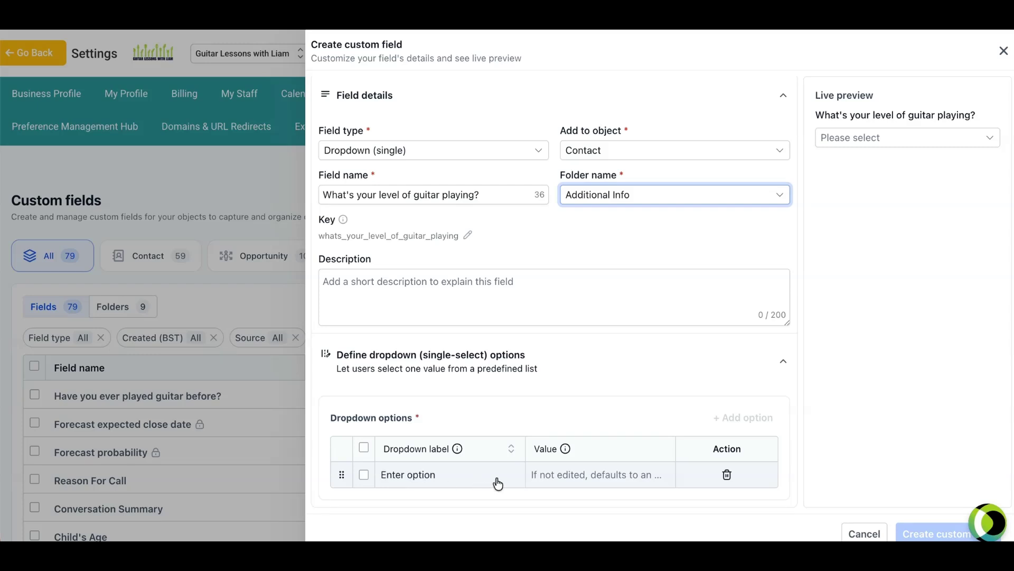
pyautogui.click(429, 474)
pyautogui.write('Never')
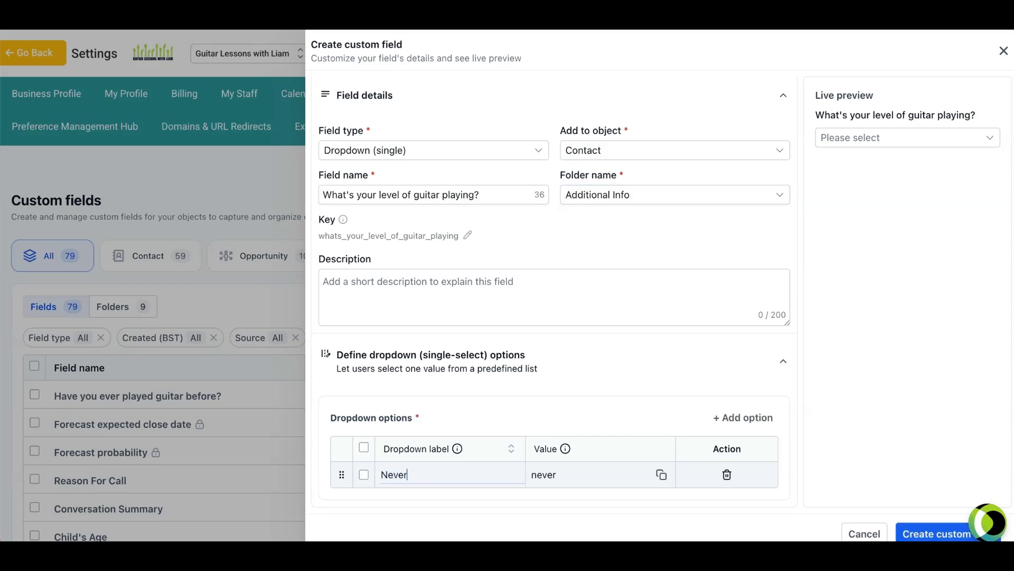
pyautogui.write(' played before')
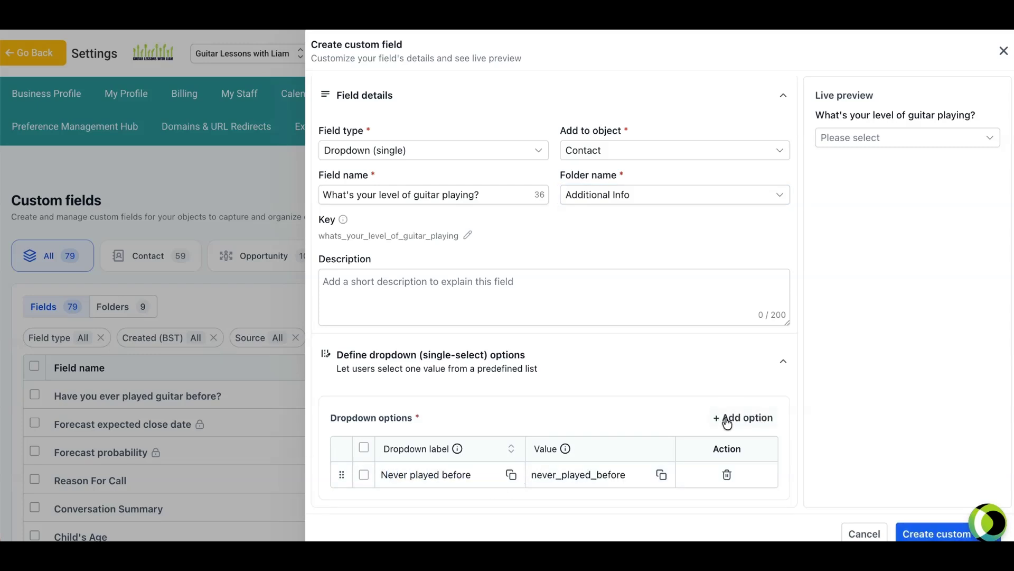
pyautogui.click(728, 417)
pyautogui.write('Be')
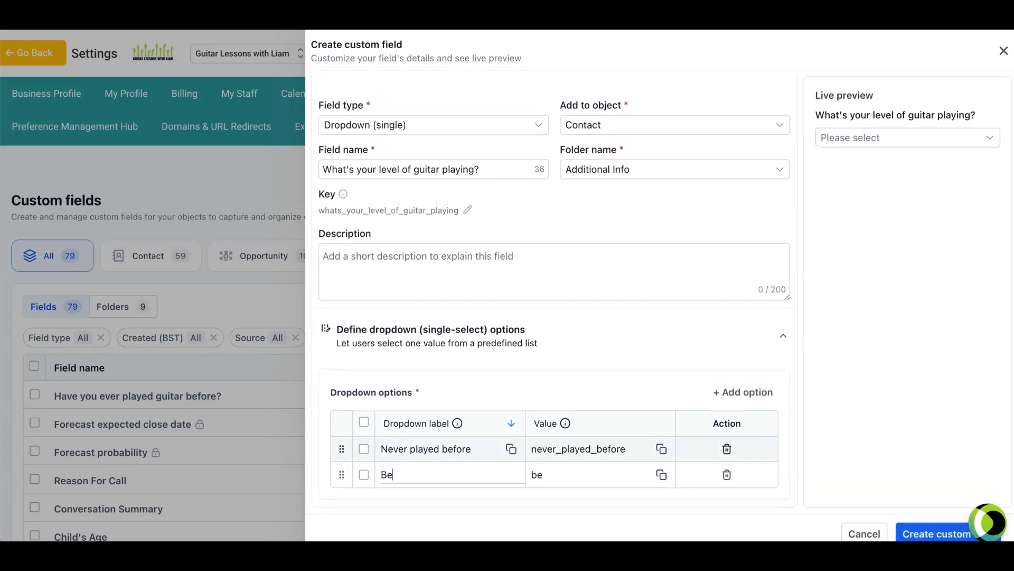
pyautogui.write('ginner')
# Step: Add the dropdown options "Intermediate" and "Advanced", and create the custom field
pyautogui.click(744, 392)
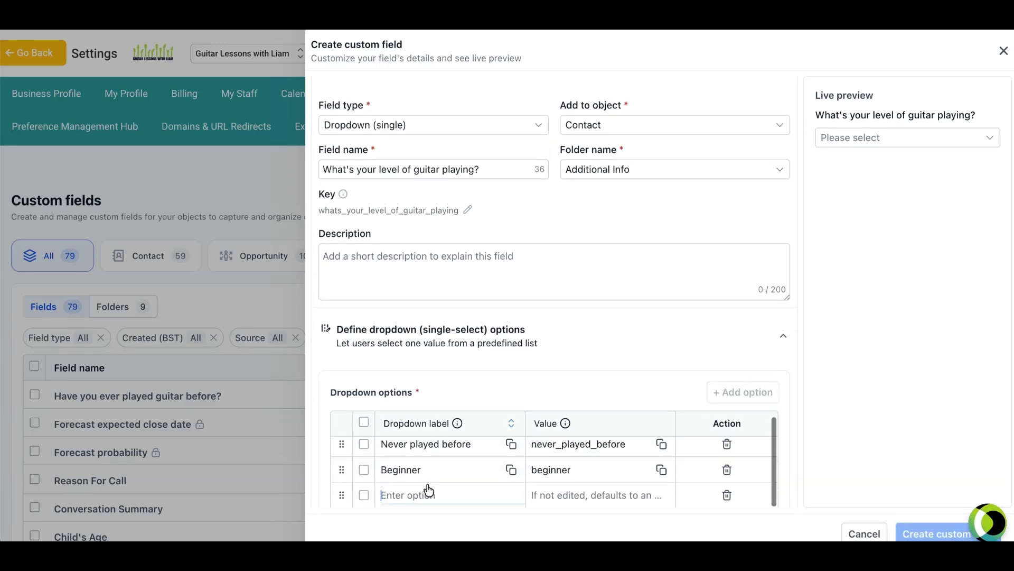
pyautogui.write('Intermediate')
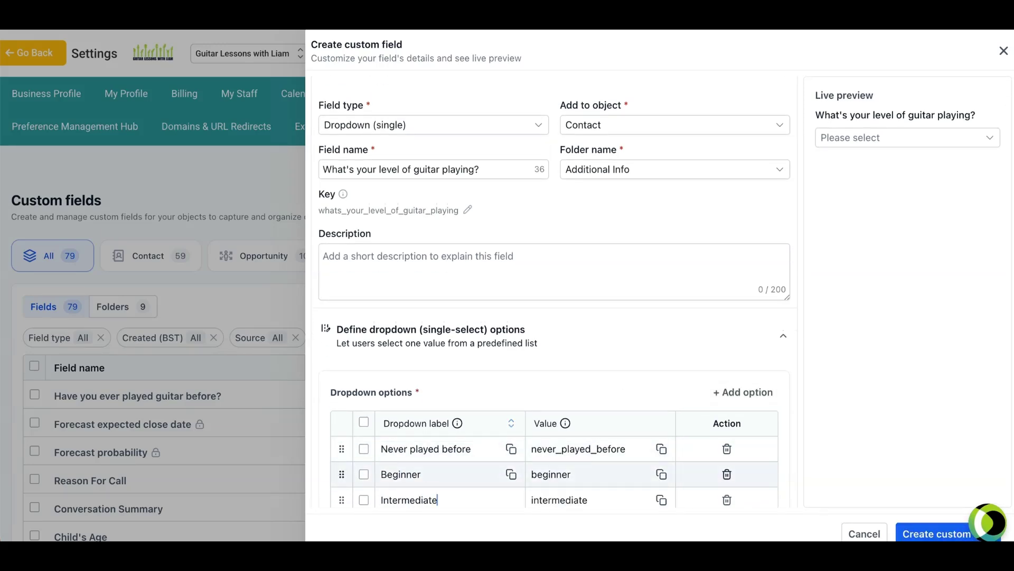
pyautogui.click(740, 392)
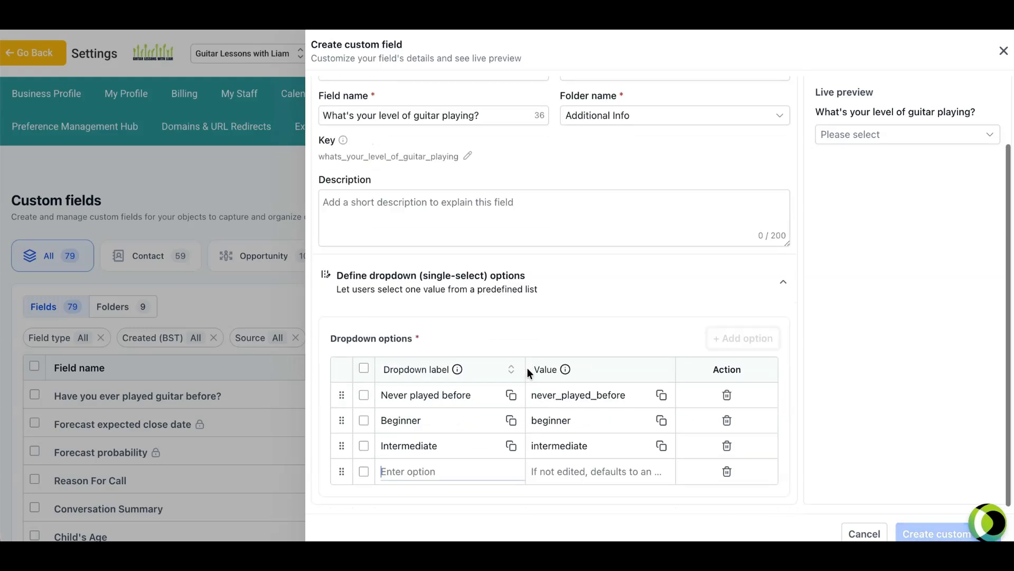
pyautogui.click(438, 475)
pyautogui.write('Advanced')
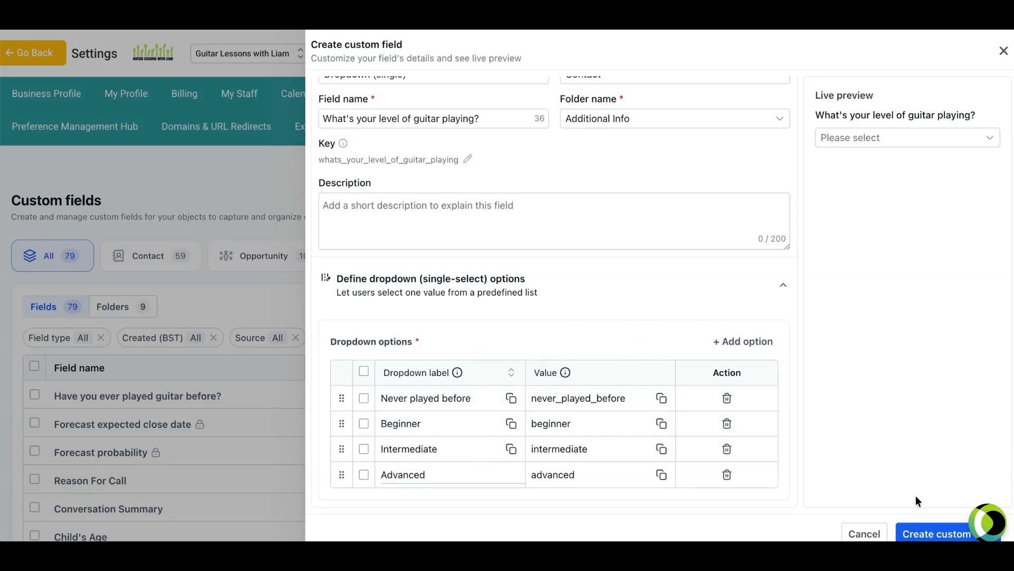
pyautogui.click(928, 534)
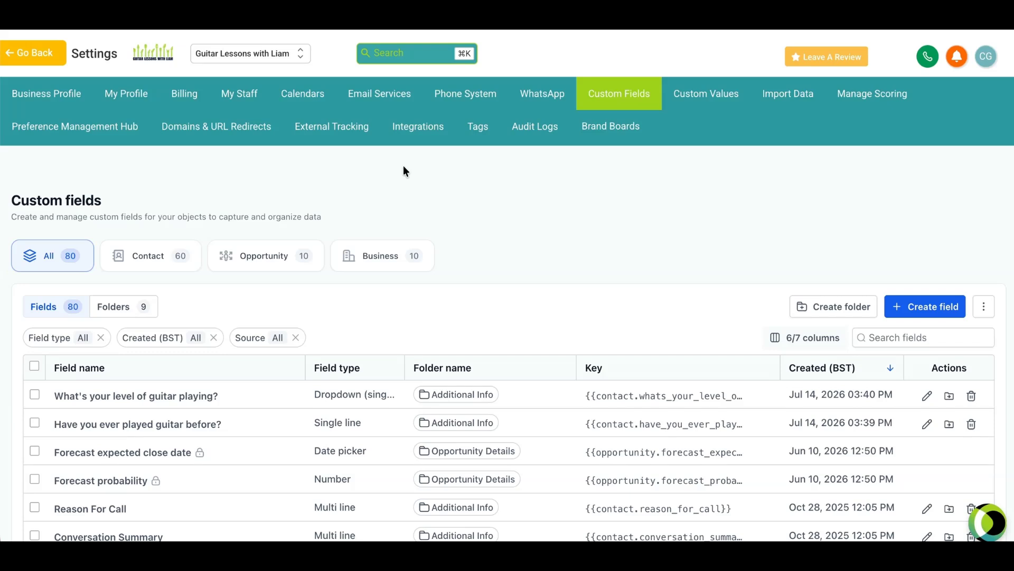
# Step: Open the Form Field Mapping of the Facebook integration in the account settings
pyautogui.click(419, 127)
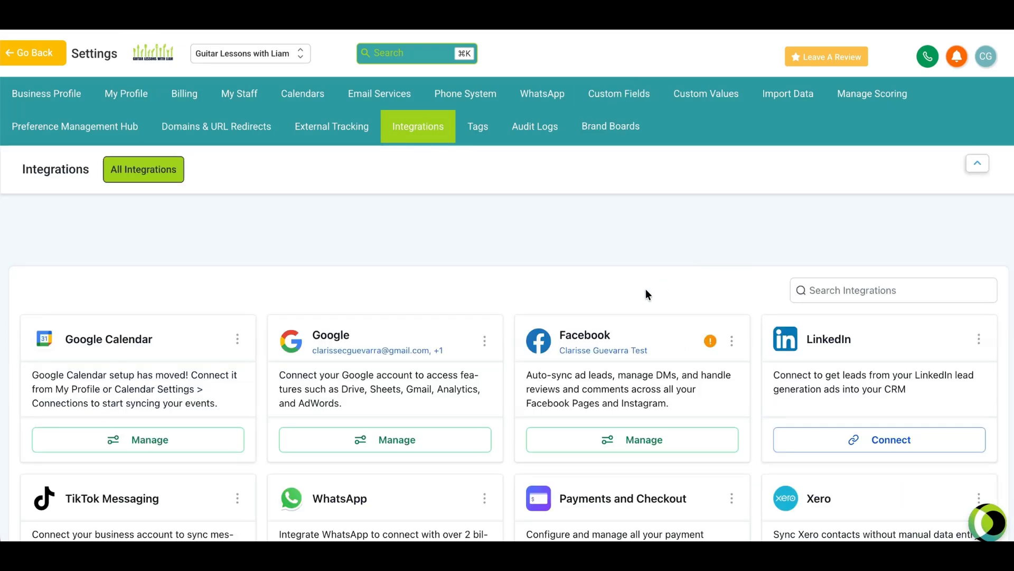
pyautogui.click(732, 341)
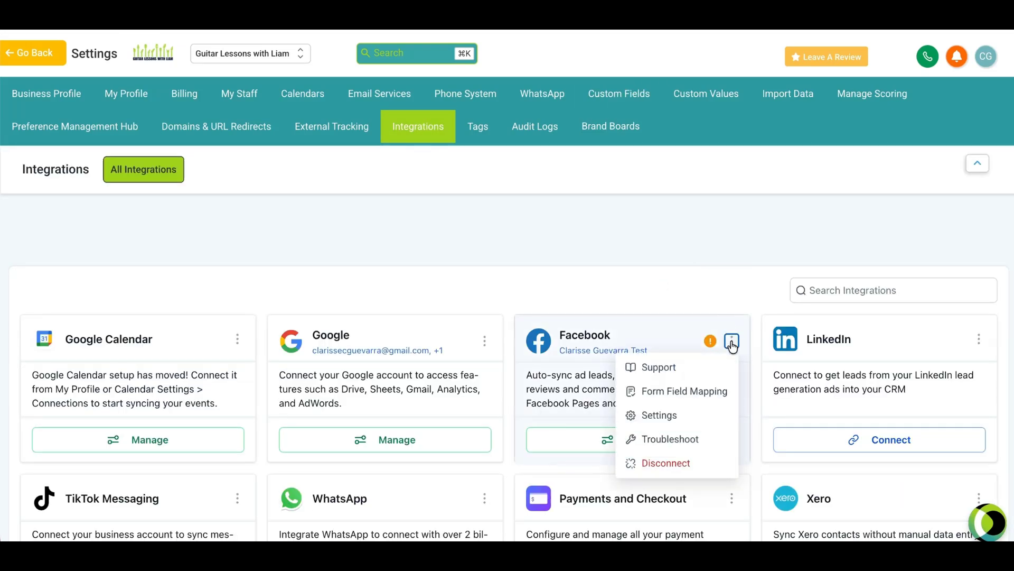
pyautogui.click(680, 393)
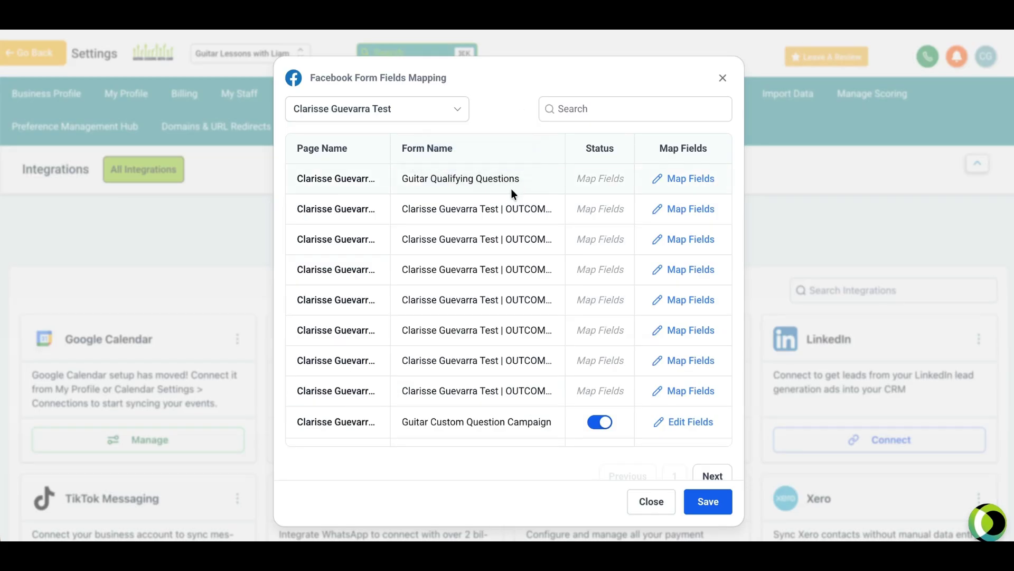
pyautogui.click(687, 179)
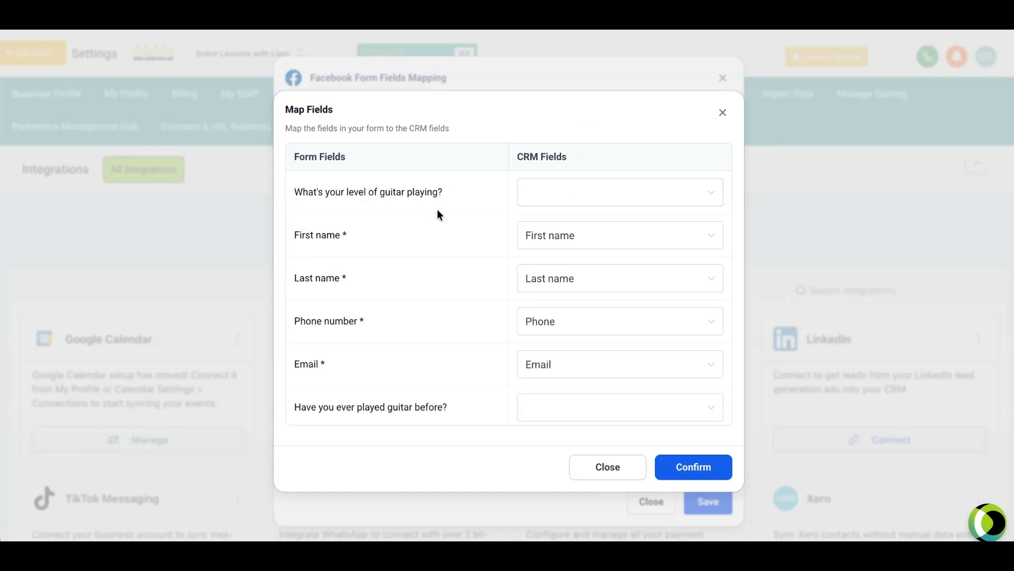
pyautogui.click(582, 198)
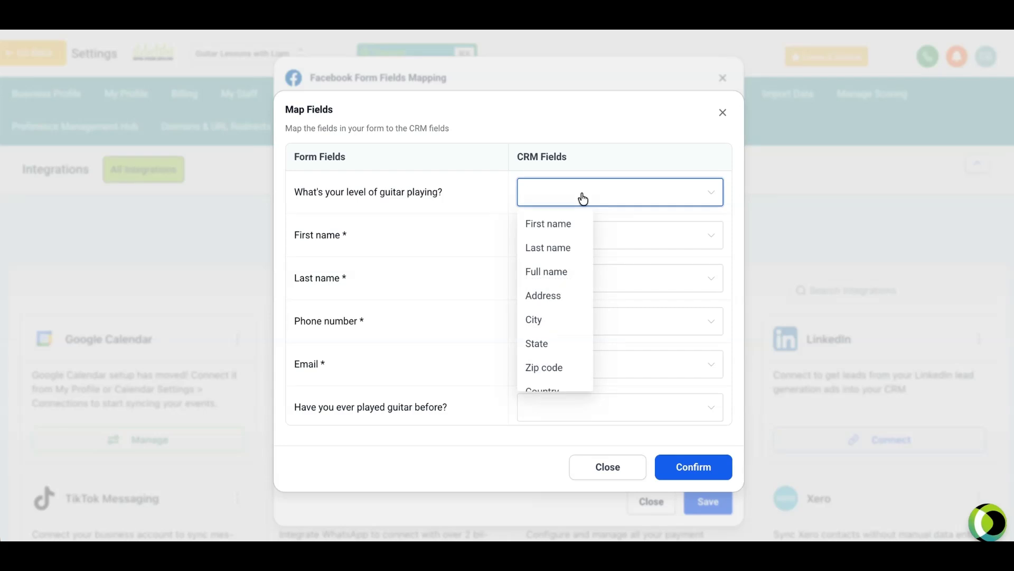
pyautogui.write('what')
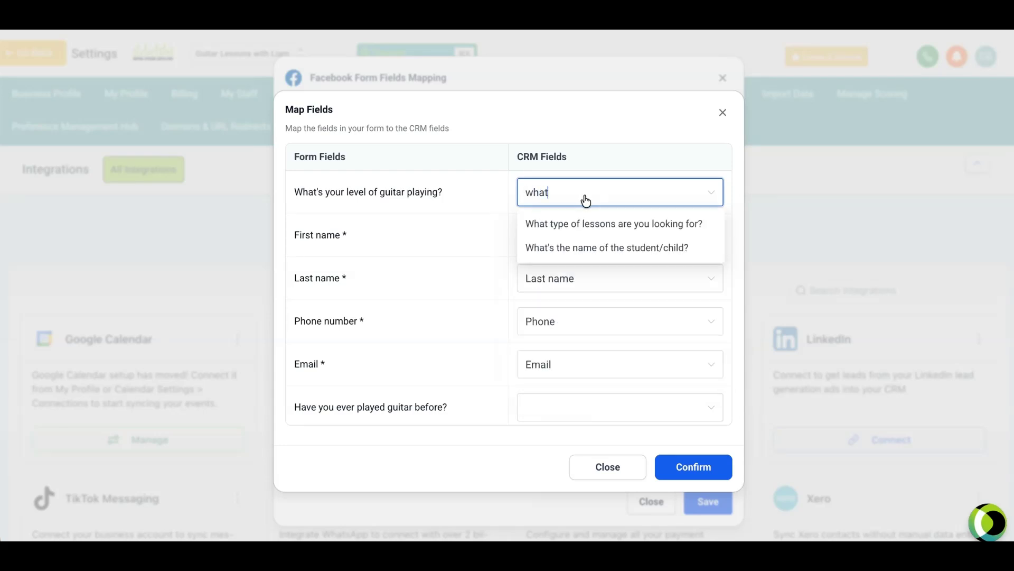
pyautogui.write("'s")
pyautogui.press('BackSpace')
pyautogui.press('BackSpace')
pyautogui.press('BackSpace')
pyautogui.press('BackSpace')
pyautogui.press('BackSpace')
pyautogui.press('BackSpace')
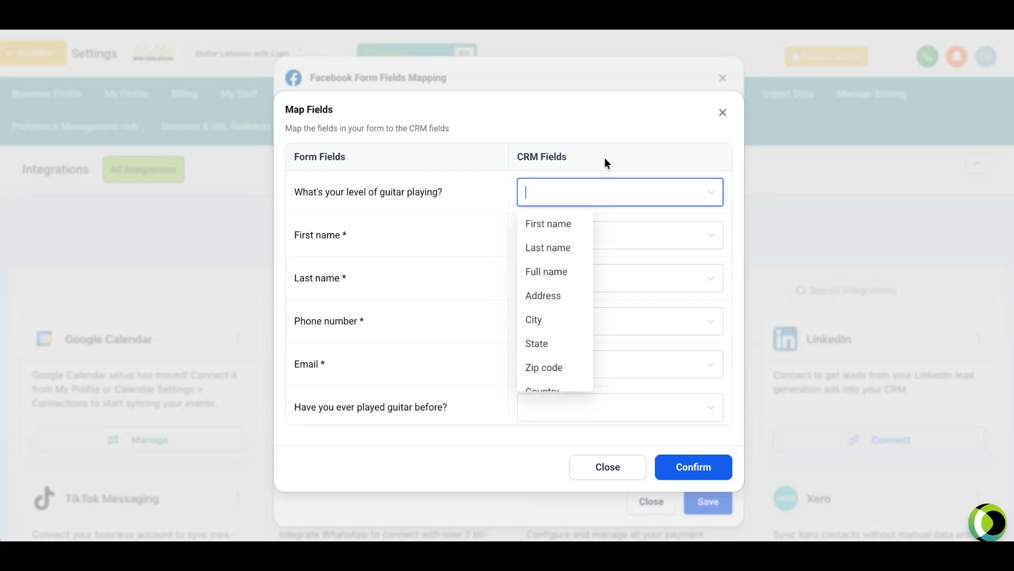
pyautogui.click(723, 112)
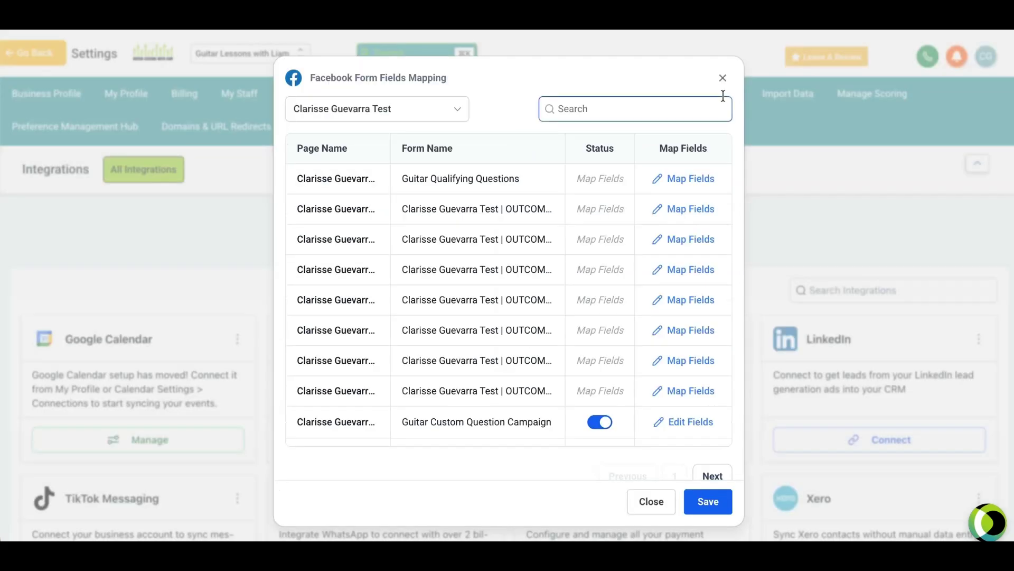
pyautogui.click(722, 79)
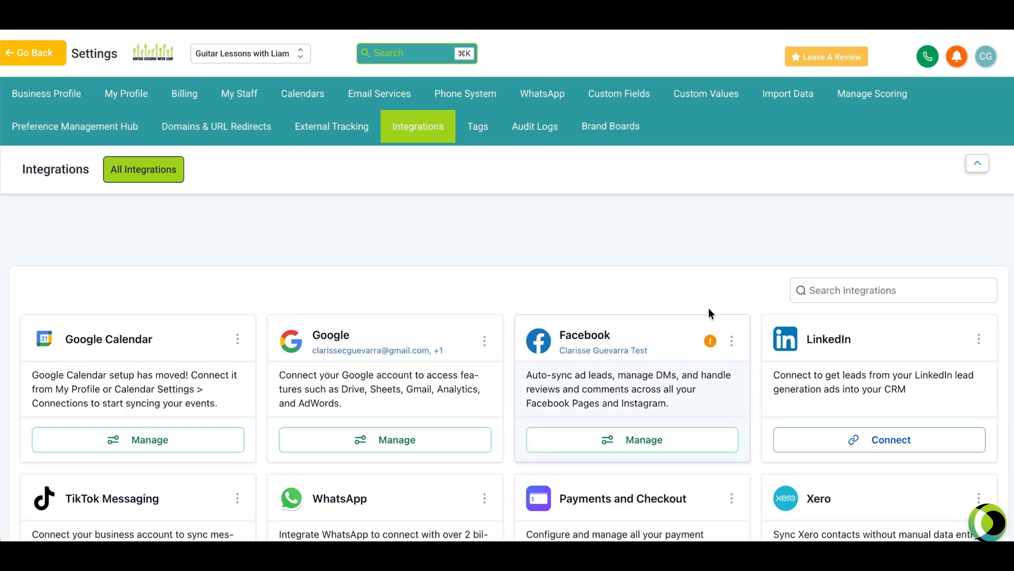
# Step: In Facebook's Form Field Mapping, map the Guitar Qualifying Questions form's level question to the "What's your level of guitar playing?" CRM field
pyautogui.click(732, 342)
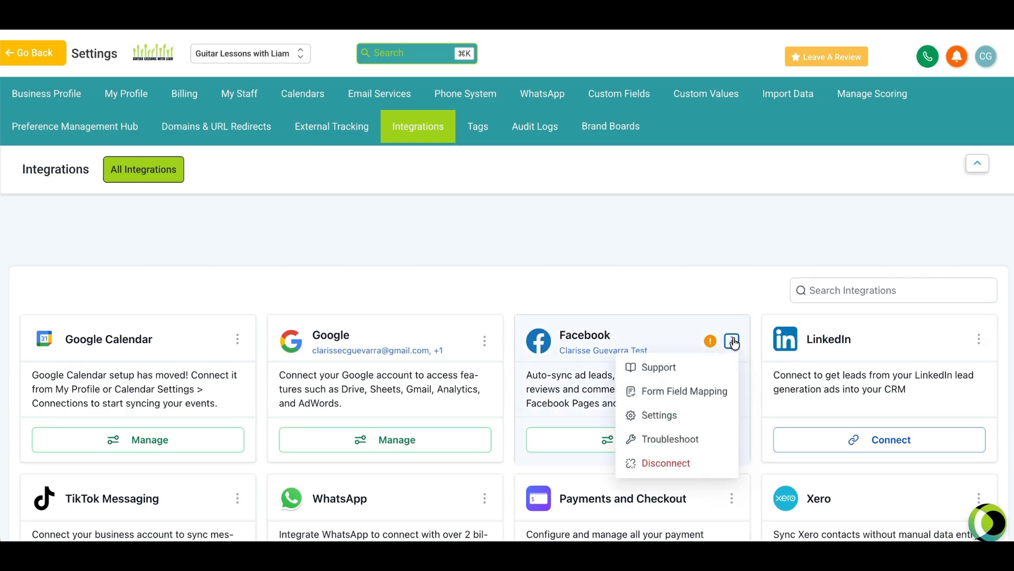
pyautogui.click(665, 393)
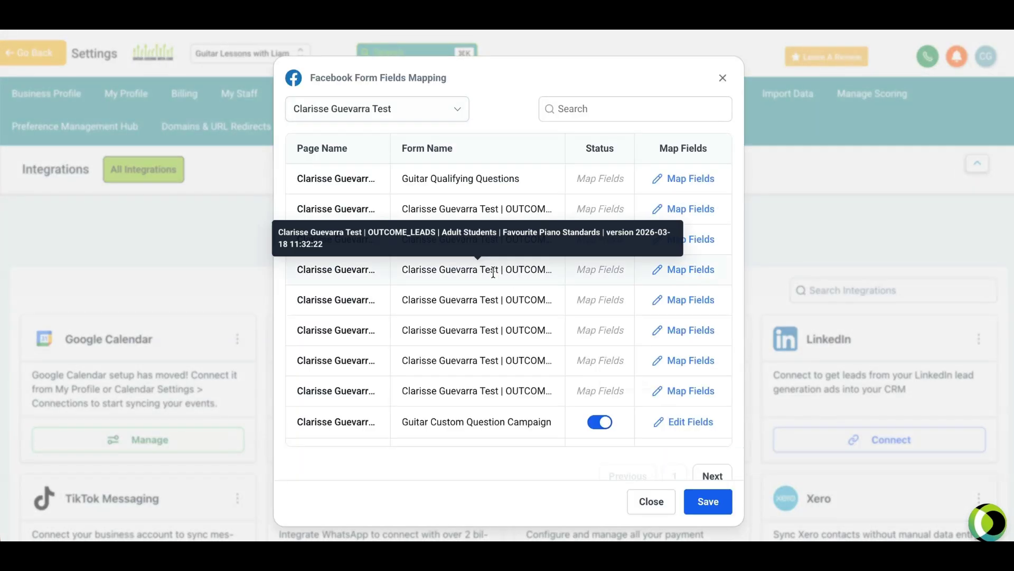
pyautogui.click(671, 178)
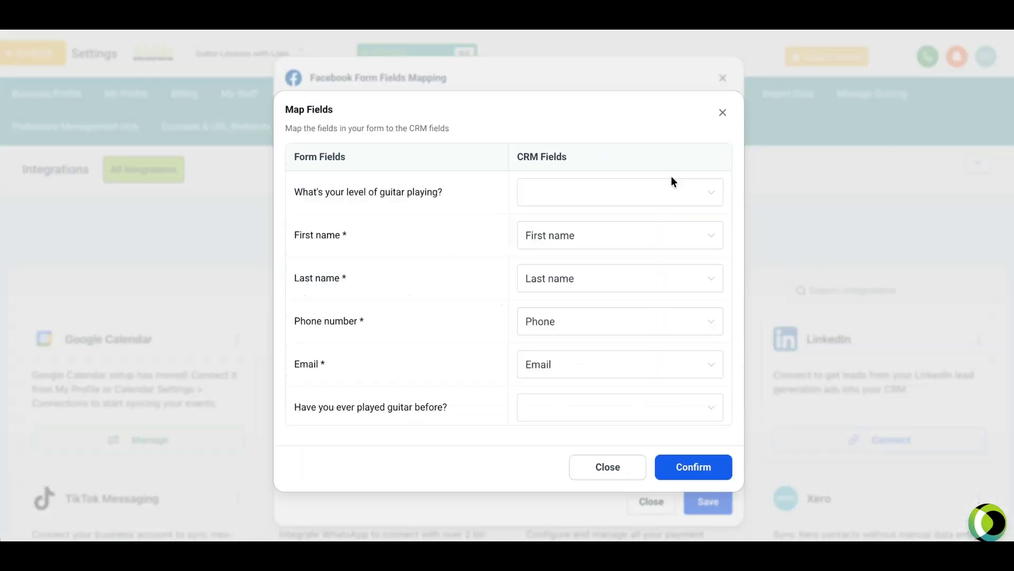
pyautogui.click(585, 200)
pyautogui.write('what')
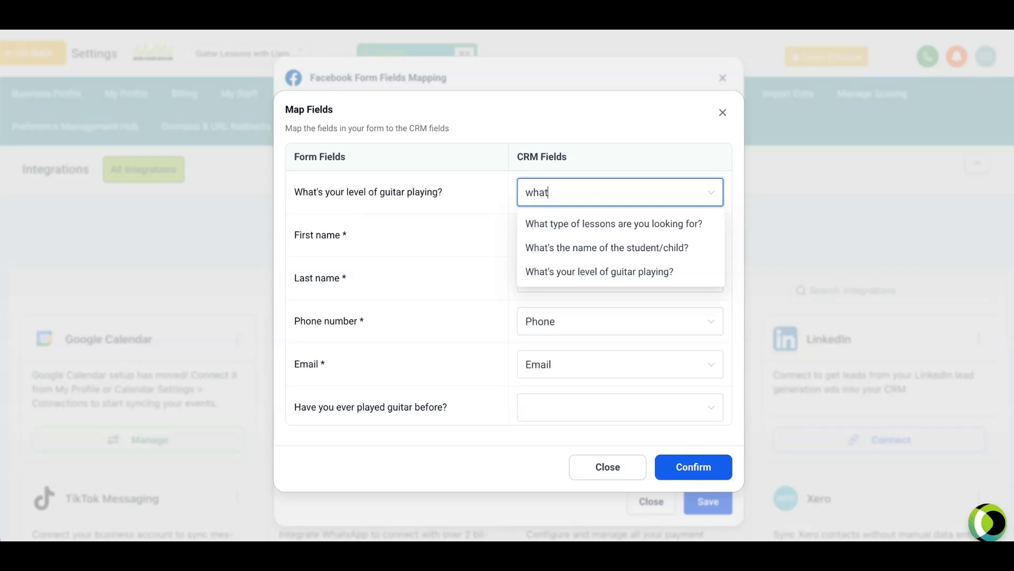
pyautogui.click(576, 272)
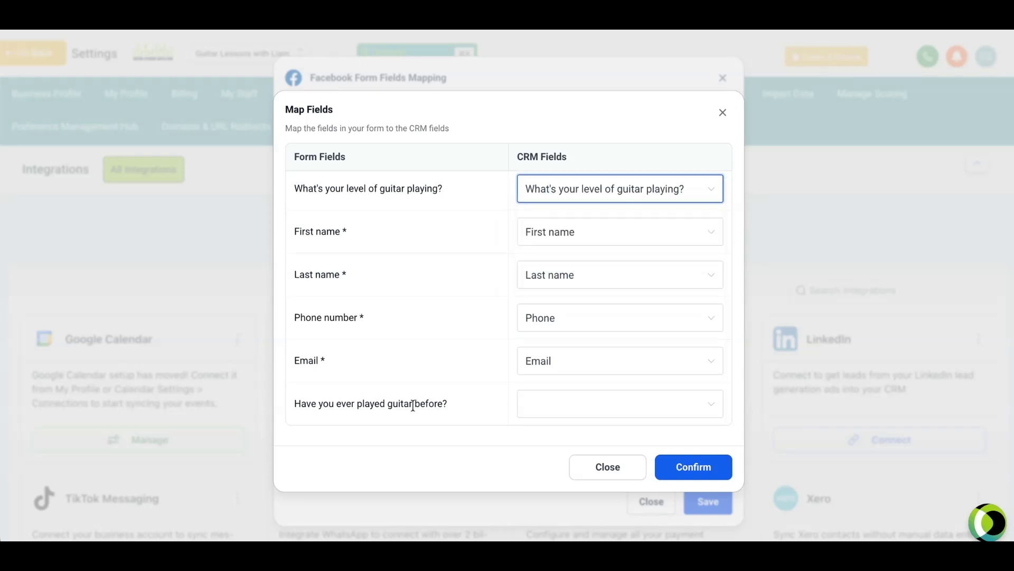
# Step: Map the form's "Have you ever played guitar before?" question to the CRM field of the same name, confirm, and close the Facebook mapping
pyautogui.click(572, 408)
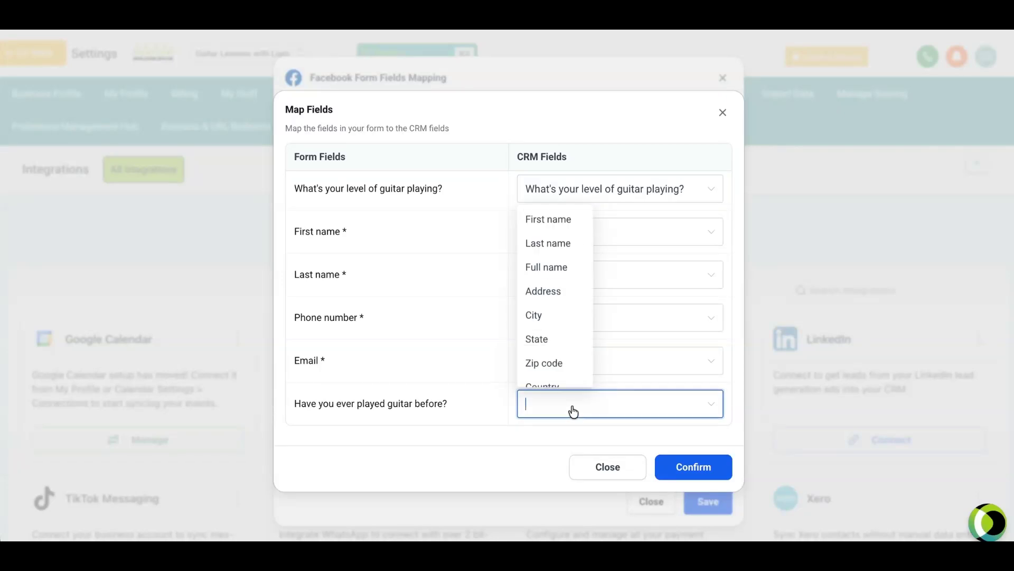
pyautogui.write('have')
pyautogui.click(581, 443)
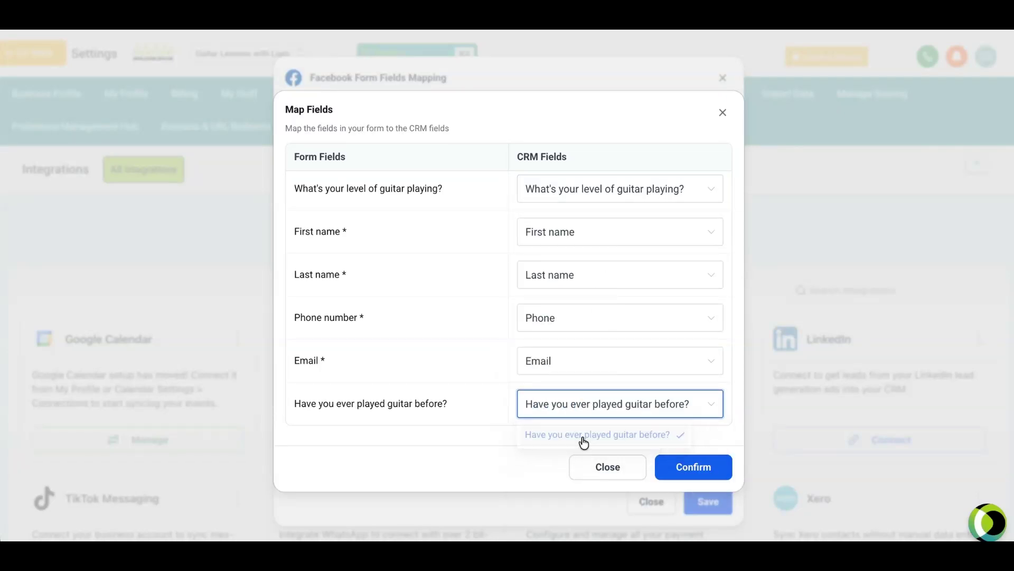
pyautogui.click(702, 474)
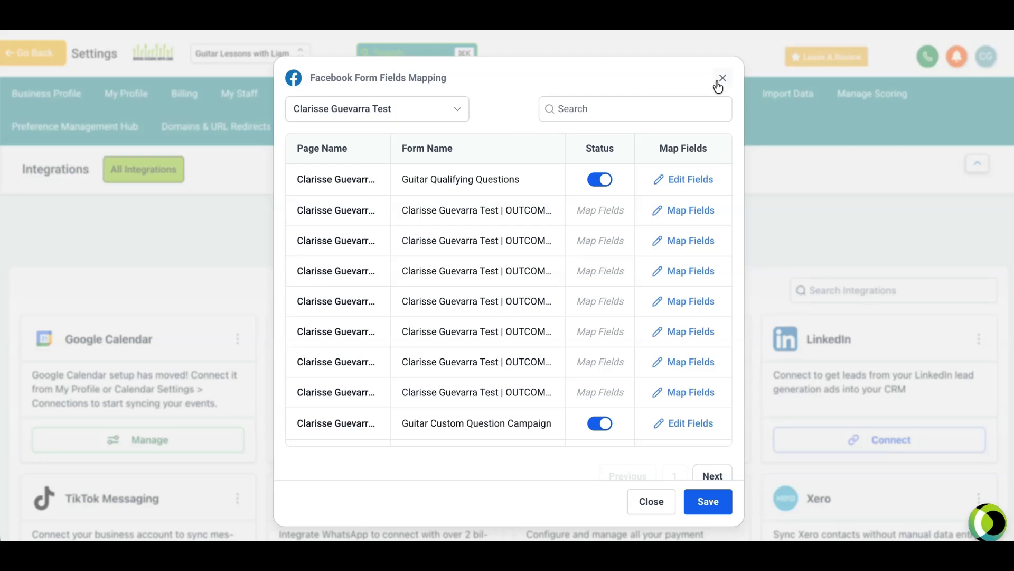
pyautogui.click(719, 82)
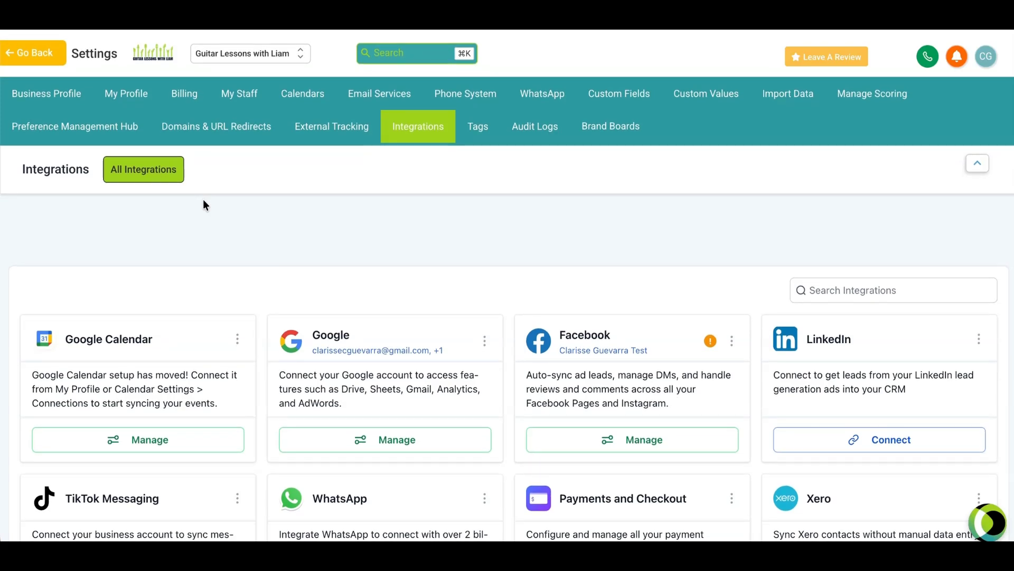
# Step: Leave the account settings and open the most recently created contact's record from the Contacts list
pyautogui.click(29, 52)
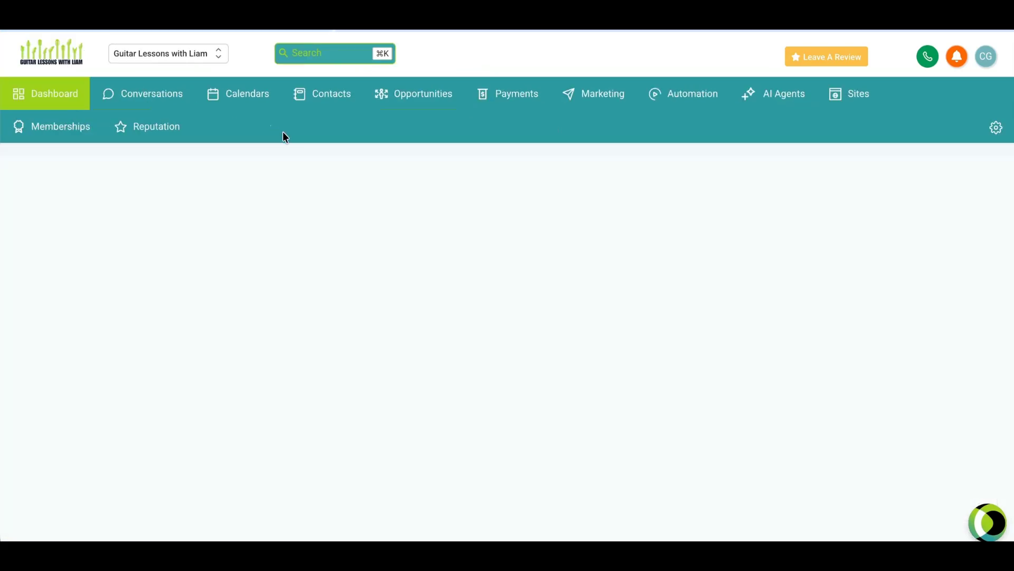
pyautogui.click(331, 102)
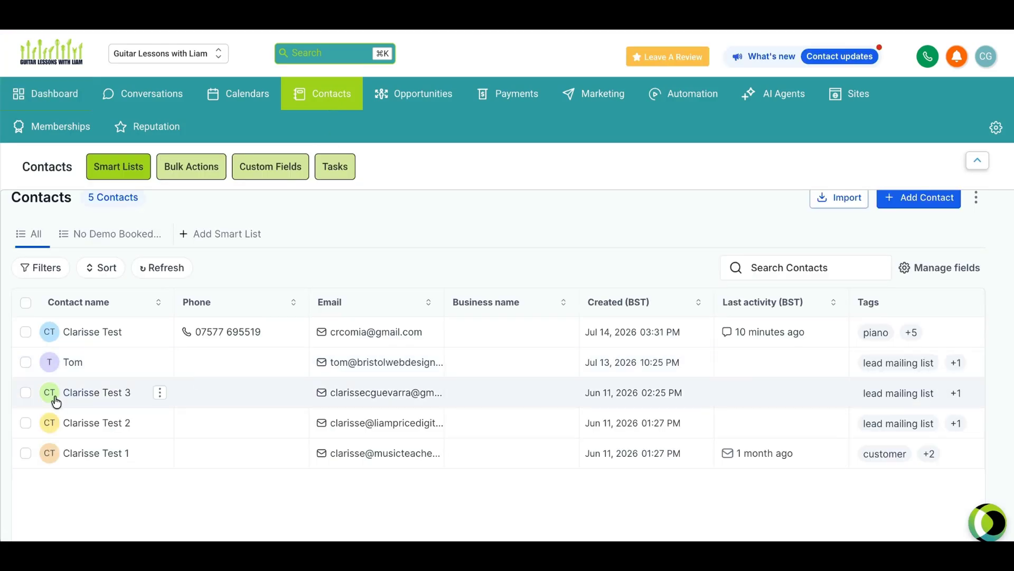
pyautogui.click(84, 332)
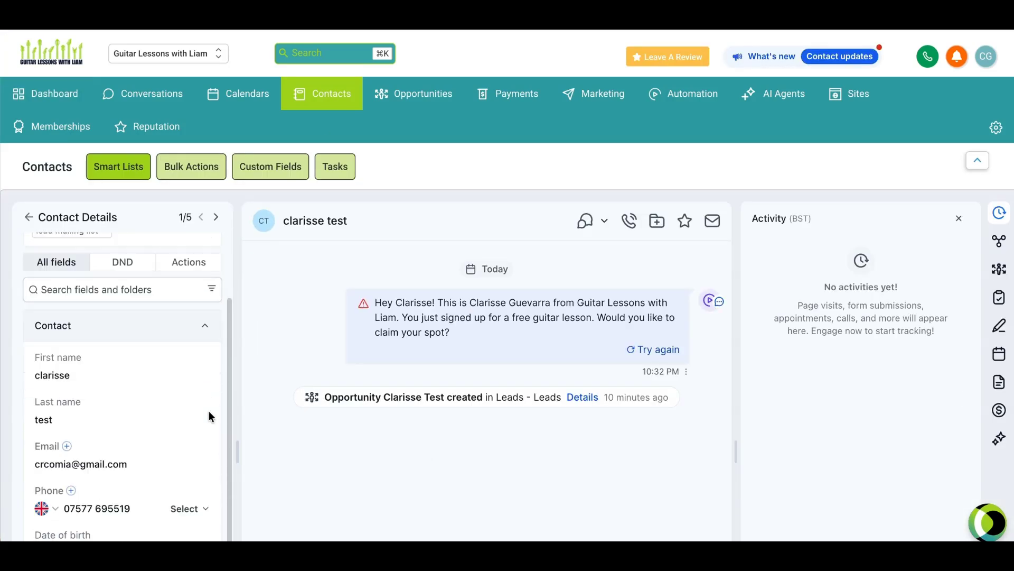
# Step: Expand Additional Info in the contact's details and examine the two custom guitar question fields
pyautogui.scroll(-10, 204, 366)
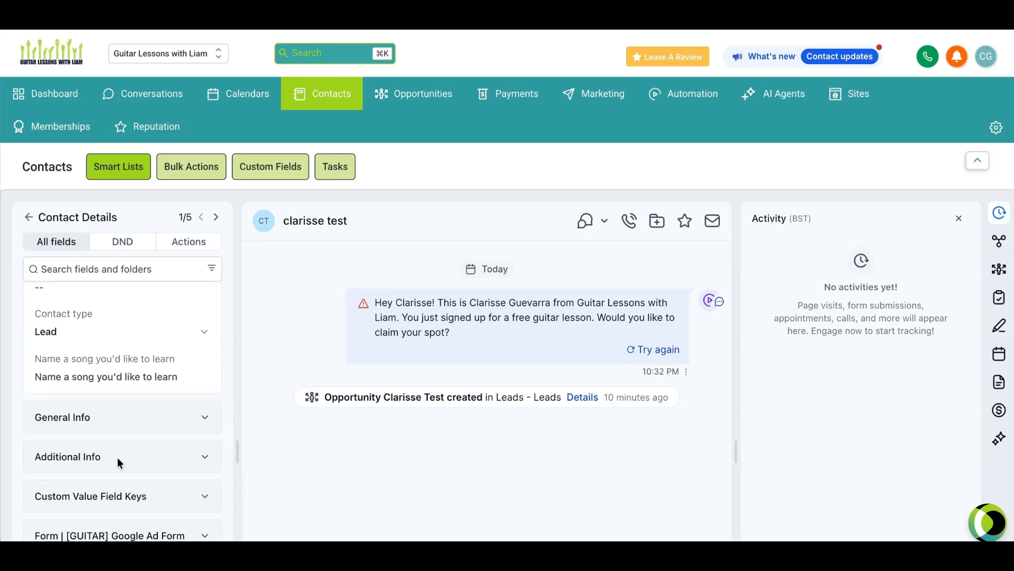
pyautogui.click(203, 457)
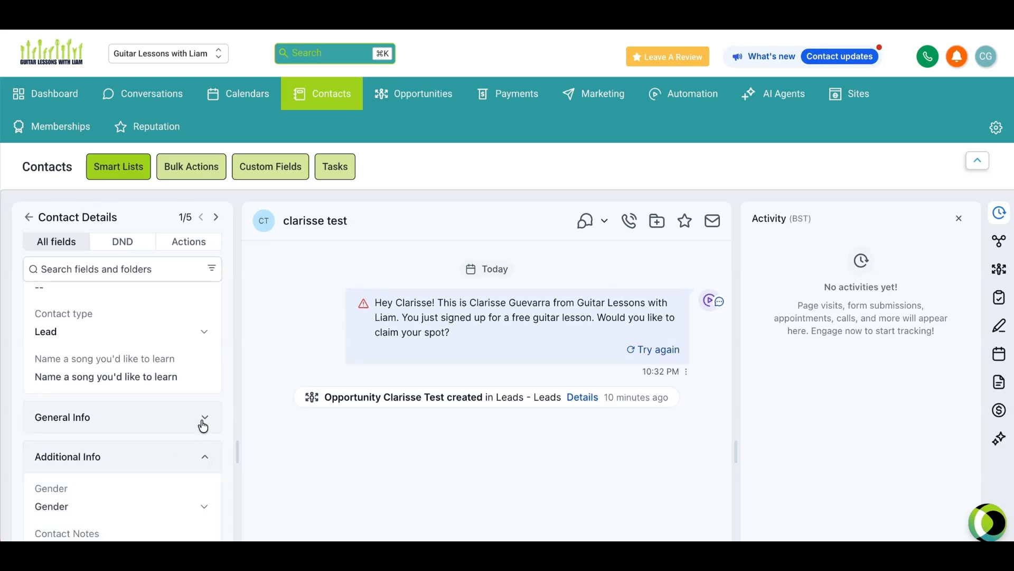
pyautogui.scroll(-10, 203, 426)
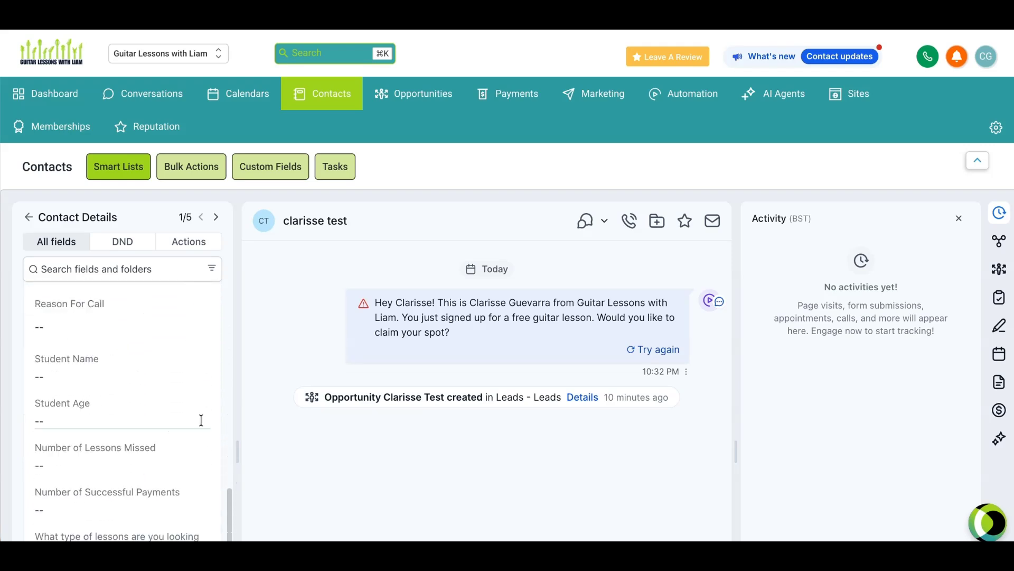
pyautogui.scroll(-5, 201, 423)
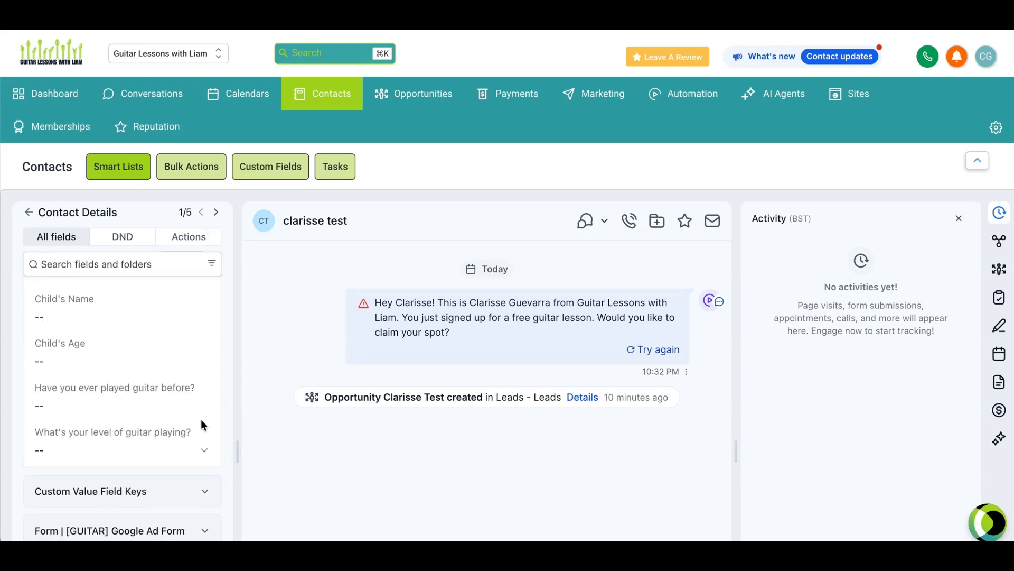